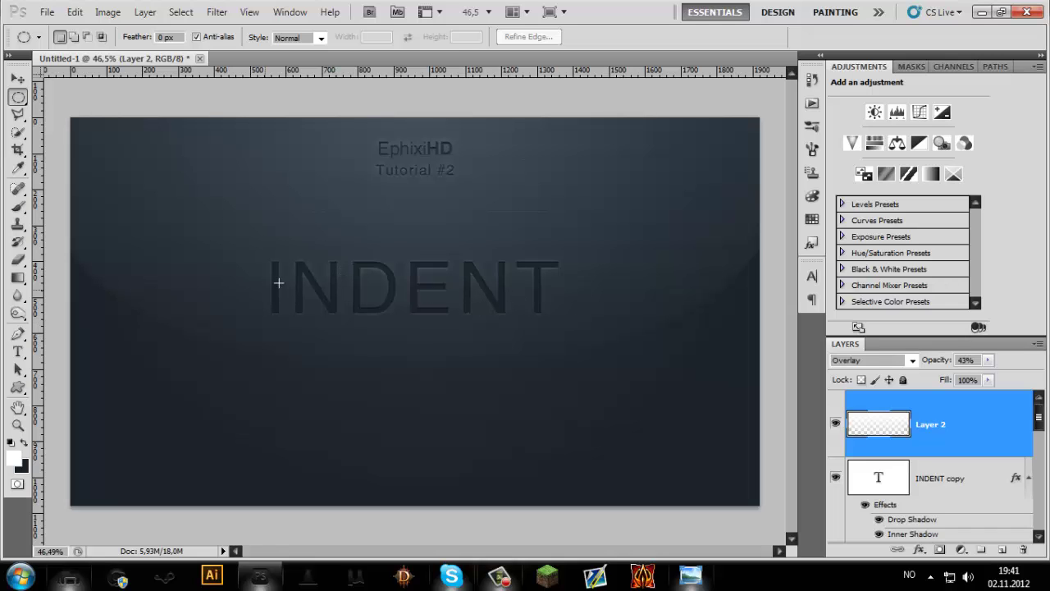
# - Zoom in closely on the old INDENT lettering, then back out to the whole canvas
pyautogui.click(18, 425)
pyautogui.moveTo(223, 287); pyautogui.dragTo(558, 284)
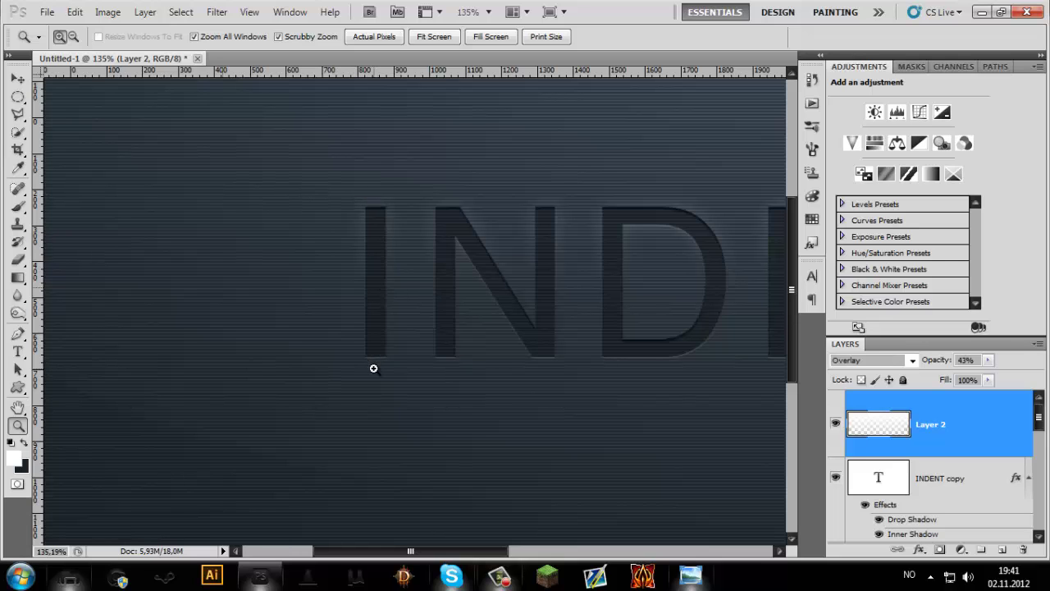
pyautogui.moveTo(471, 385); pyautogui.dragTo(413, 384)
pyautogui.scroll(-3, 886, 471)
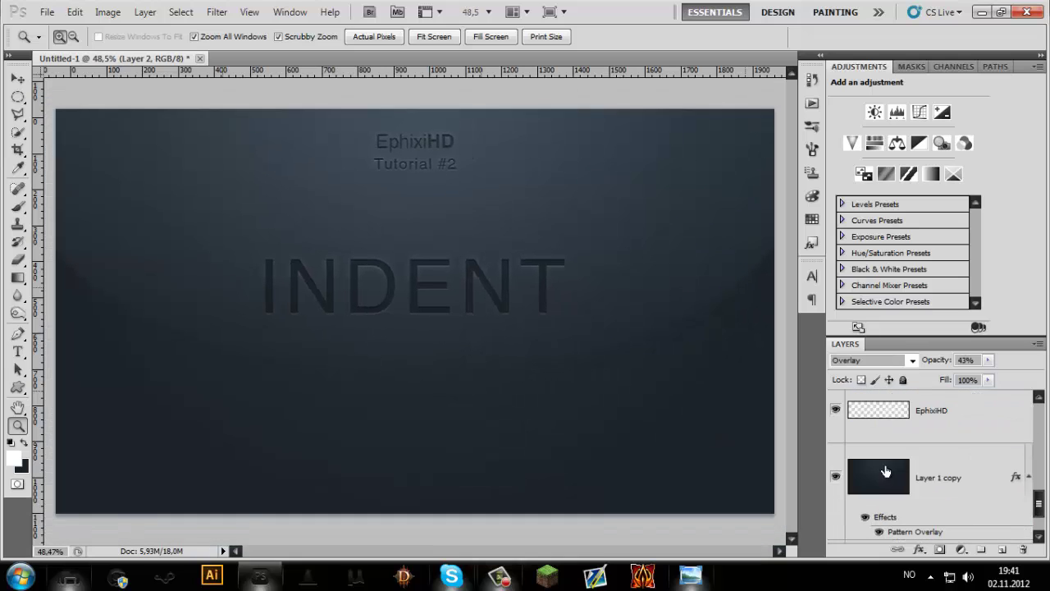
pyautogui.scroll(-2, 885, 471)
pyautogui.scroll(4, 882, 470)
pyautogui.scroll(-2, 878, 467)
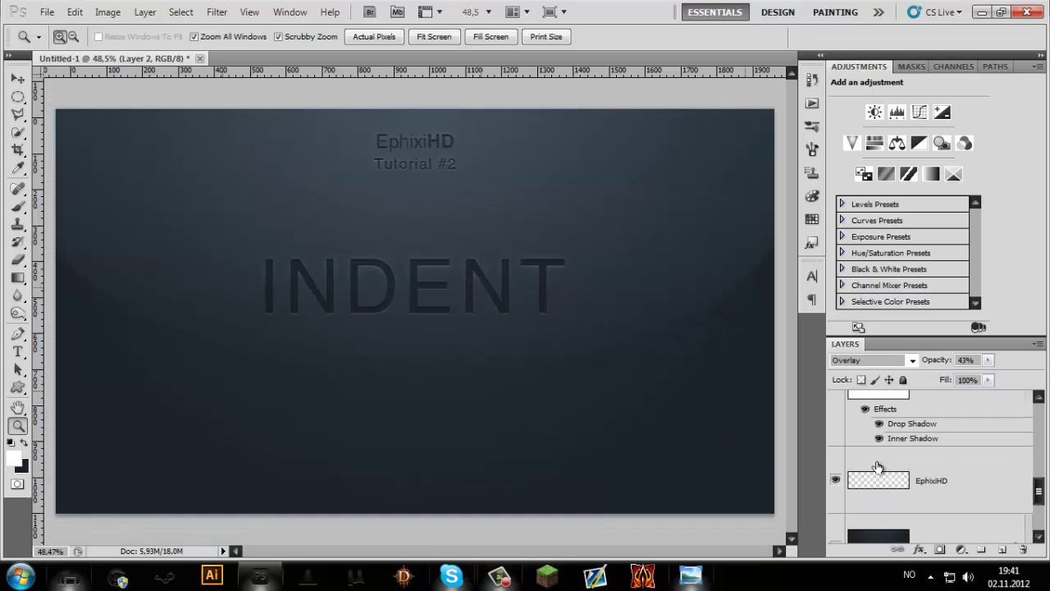
pyautogui.scroll(1, 878, 467)
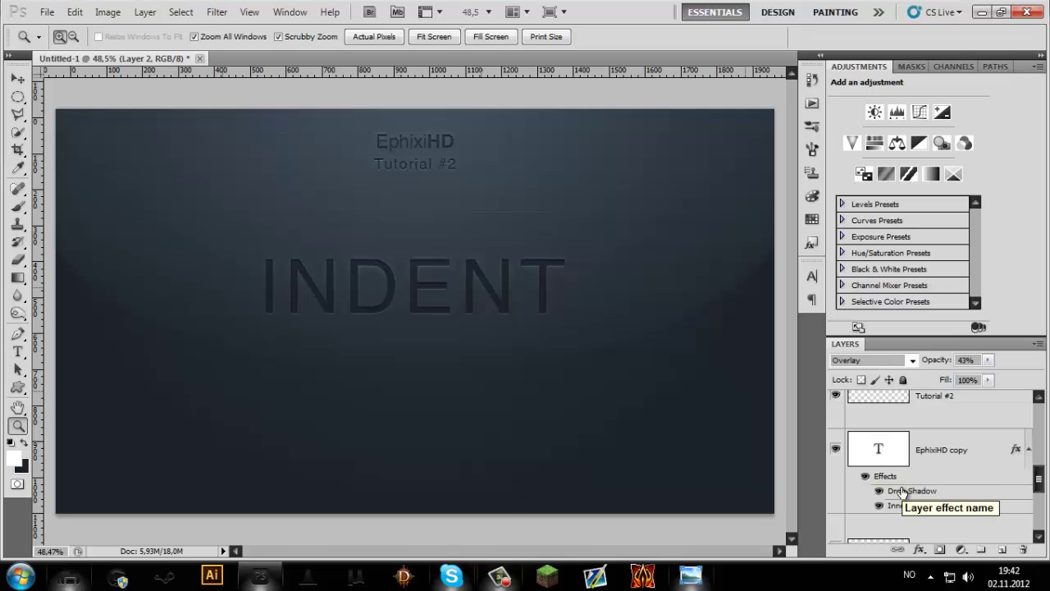
pyautogui.scroll(-4, 911, 458)
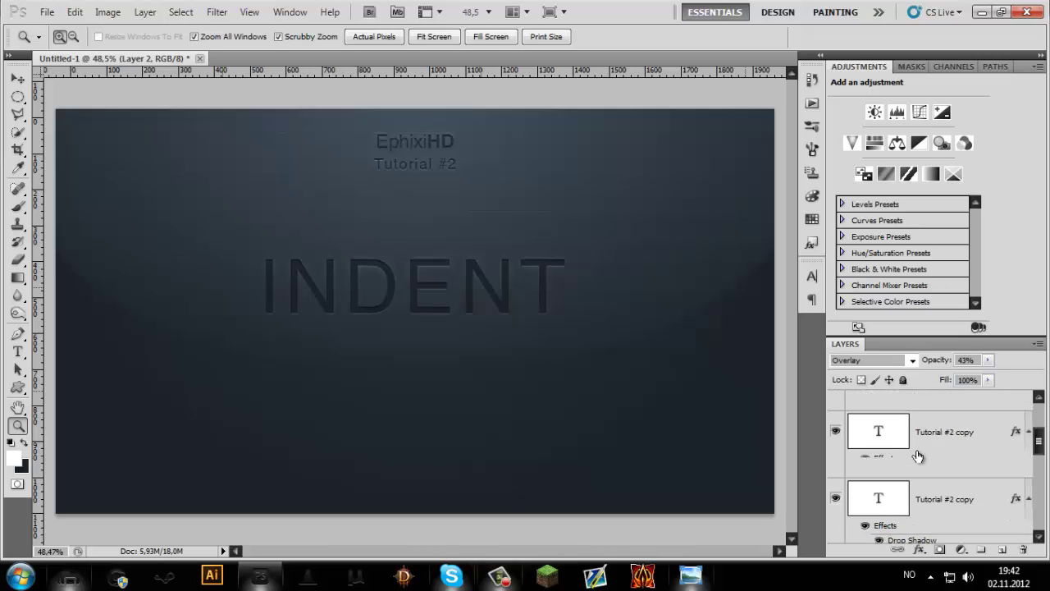
pyautogui.scroll(-3, 917, 457)
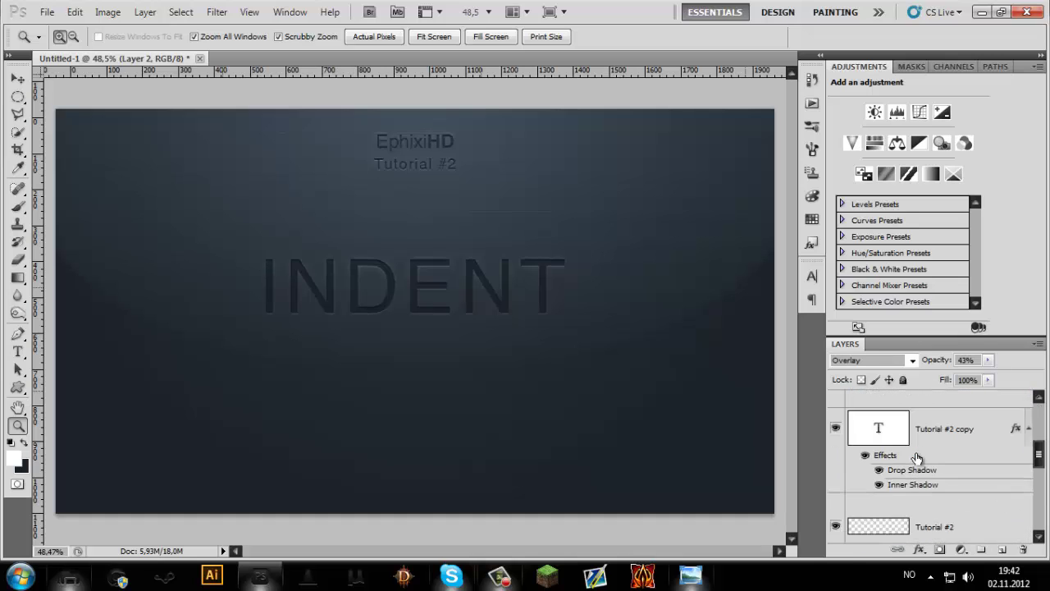
# - Group the old text layers into Group 1, hide it, and select Layer 1 copy
pyautogui.keyDown('shift'); pyautogui.click(934, 484); pyautogui.keyUp('shift')
pyautogui.hotkey('ctrl', 'g')
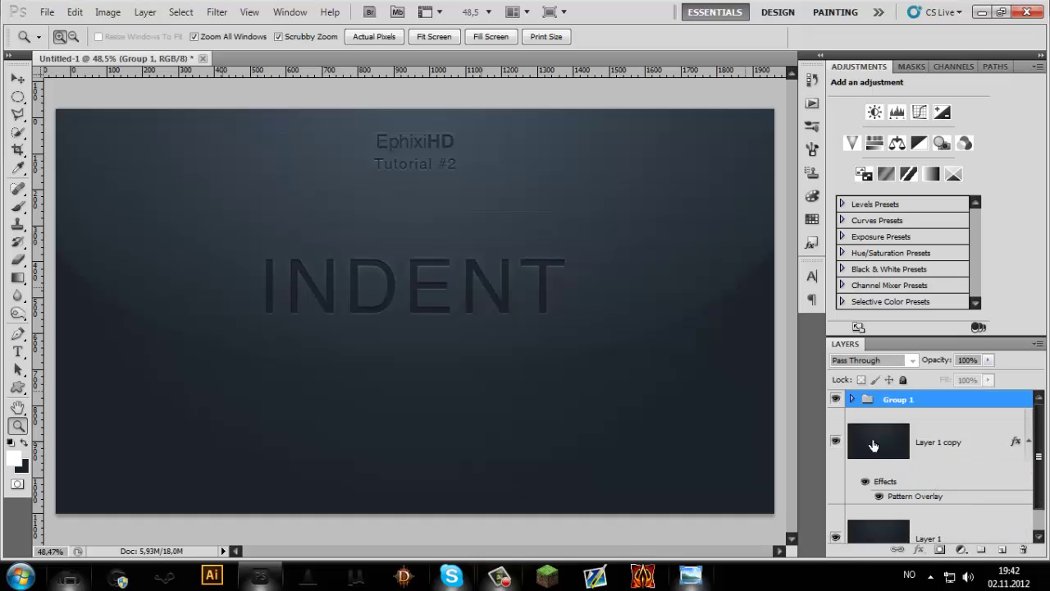
pyautogui.click(836, 402)
pyautogui.click(989, 456)
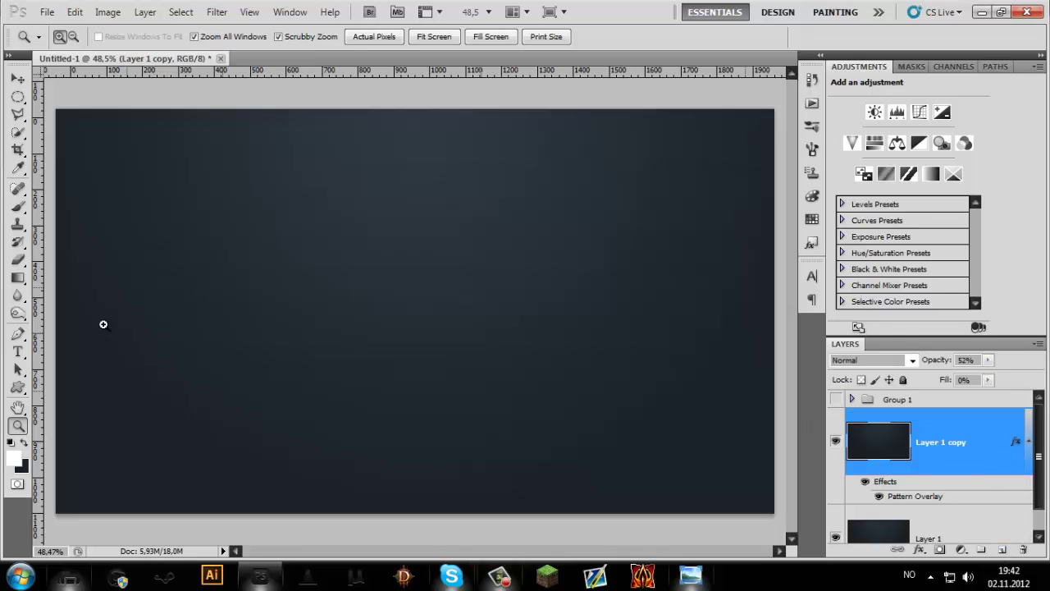
# - Start a new text layer on the canvas and type INDENT
pyautogui.click(17, 351)
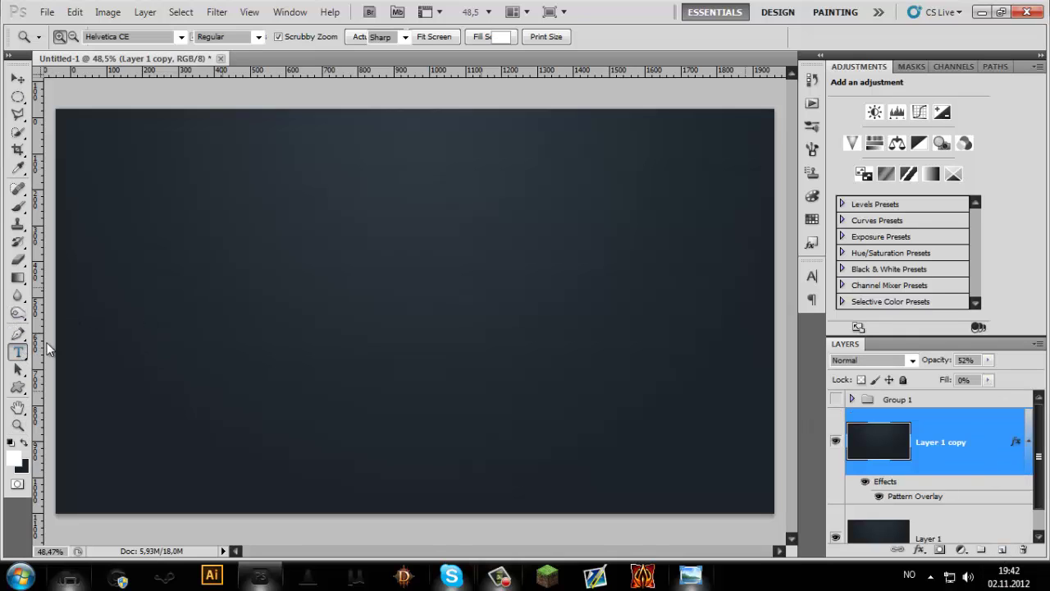
pyautogui.click(331, 281)
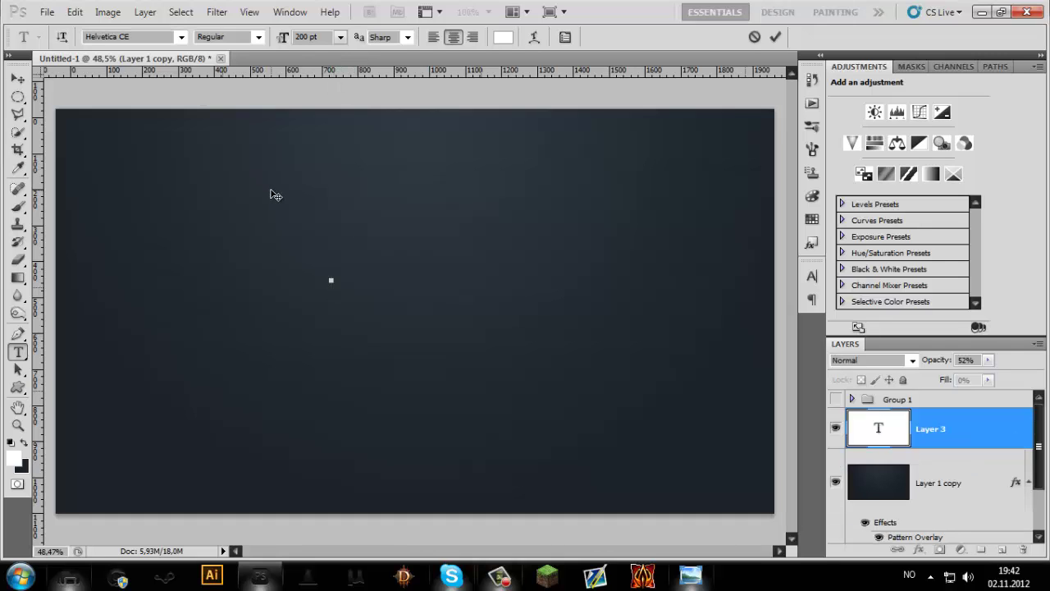
pyautogui.write('Inv')
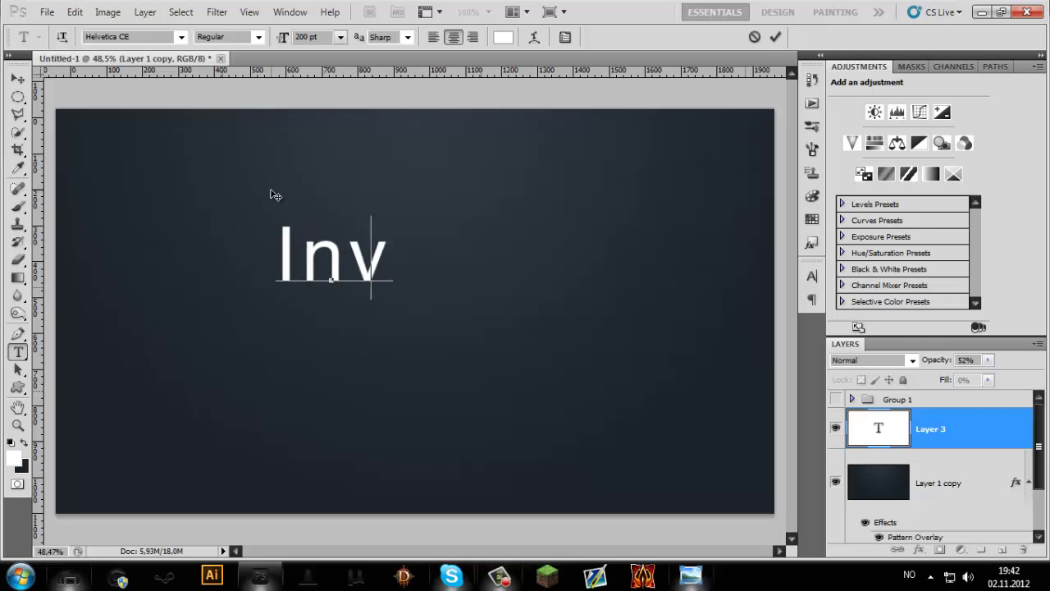
pyautogui.press('BackSpace')
pyautogui.press('BackSpace')
pyautogui.press('BackSpace')
pyautogui.write('N')
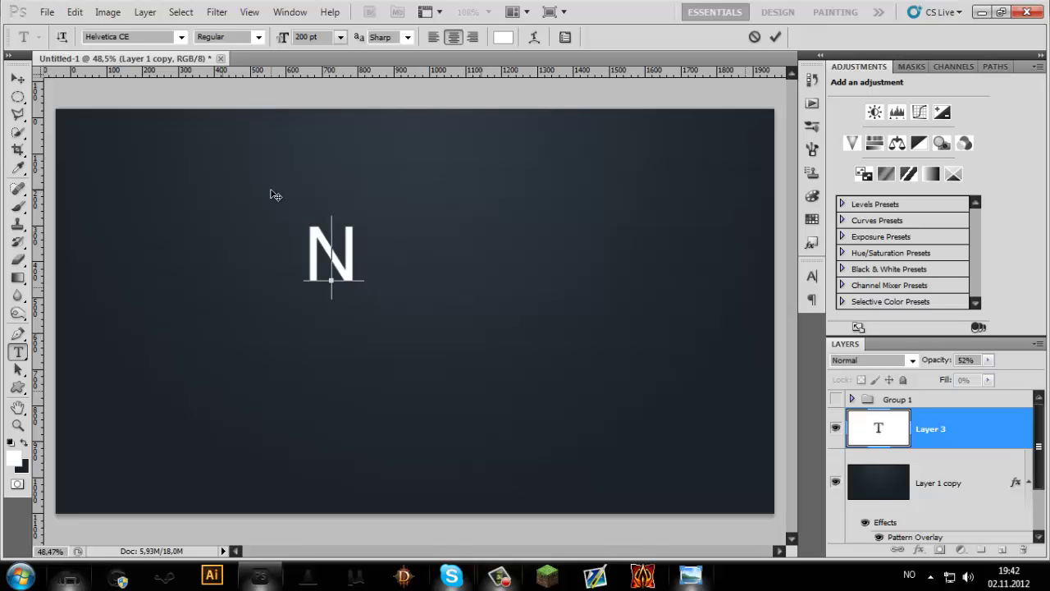
pyautogui.press('BackSpace')
pyautogui.write('INDENT')
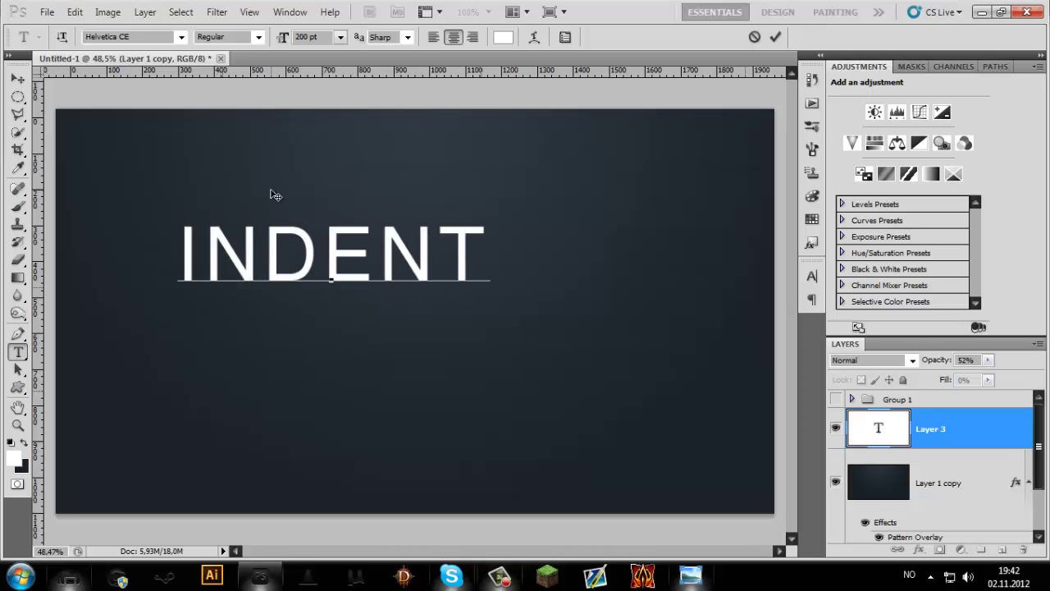
# - Move the INDENT text to the canvas centre and recolour it black
pyautogui.hotkey('ctrl', 'a')
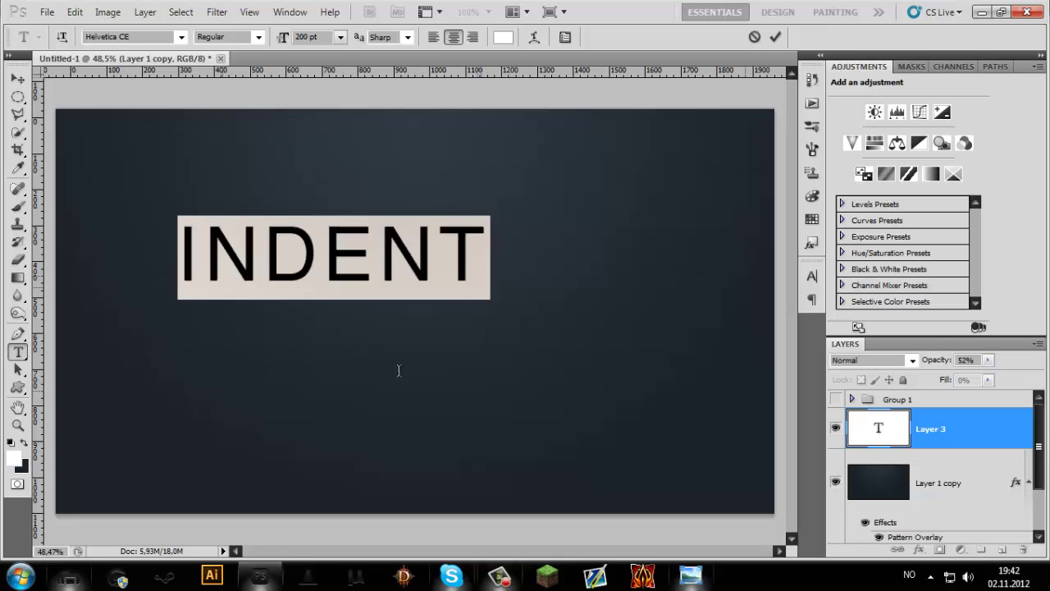
pyautogui.moveTo(372, 370); pyautogui.dragTo(454, 419)
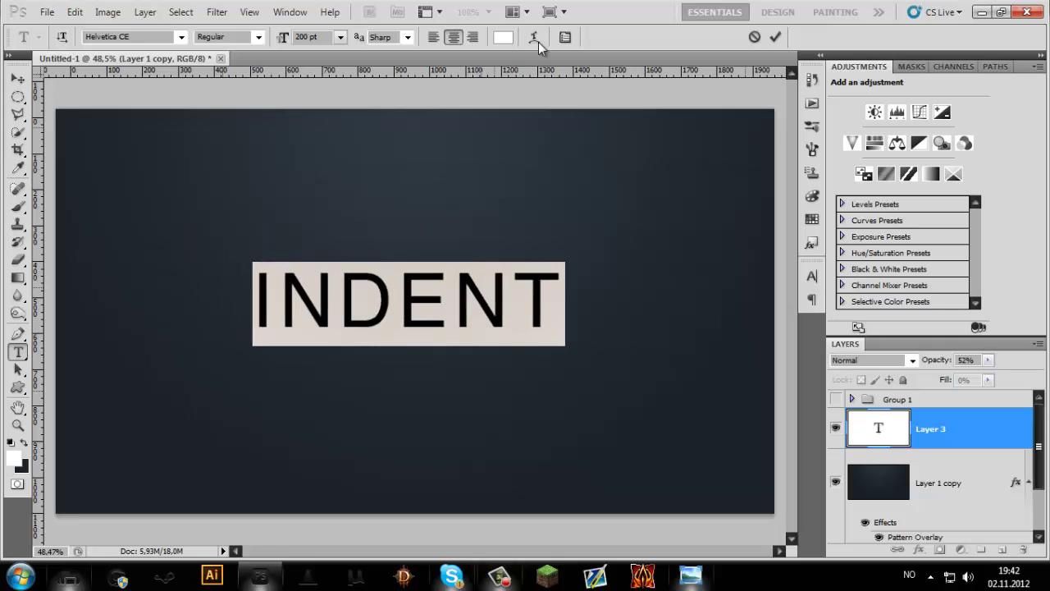
pyautogui.click(503, 37)
pyautogui.click(625, 477)
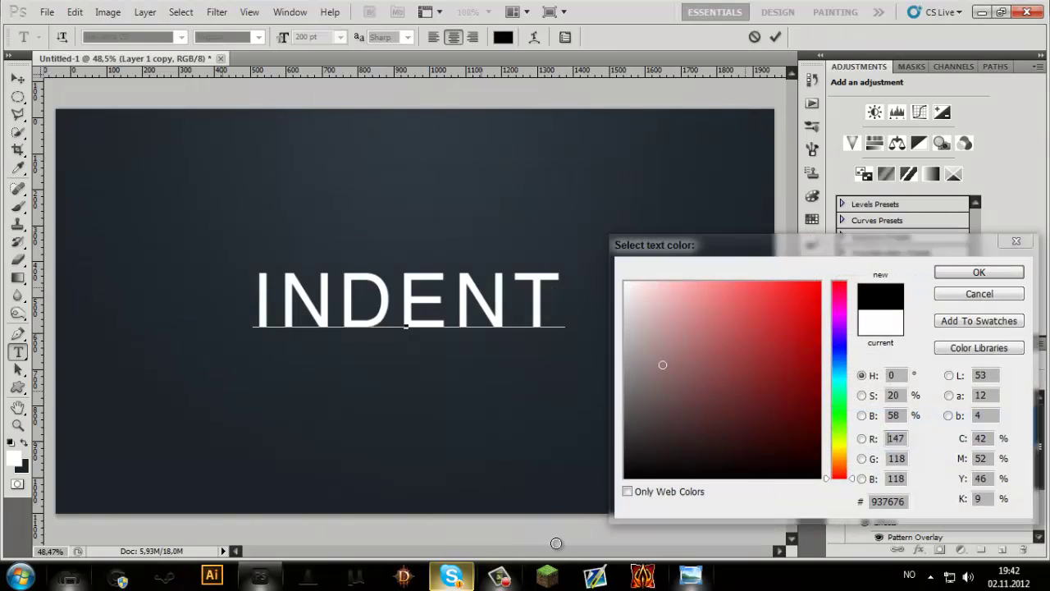
pyautogui.click(978, 274)
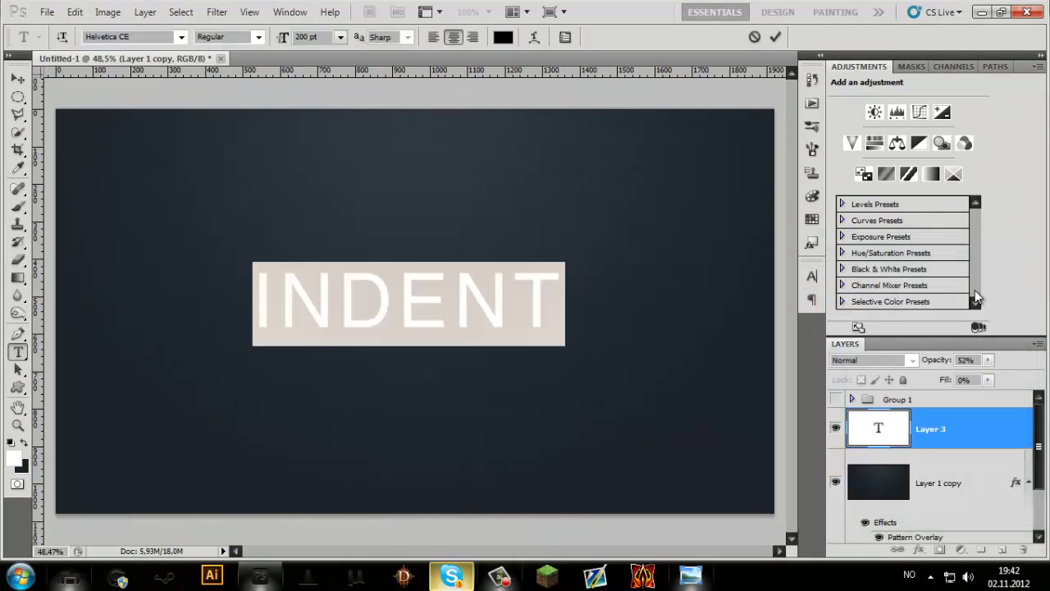
pyautogui.click(516, 304)
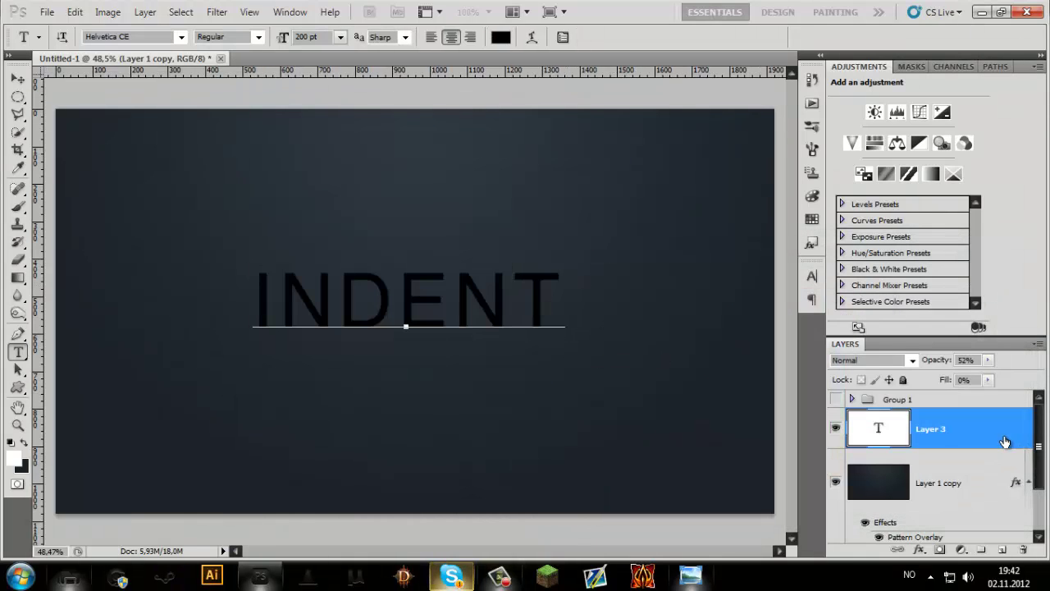
# - Commit the text, show the guides, and re-centre INDENT on them
pyautogui.hotkey('ctrl', 'Return')
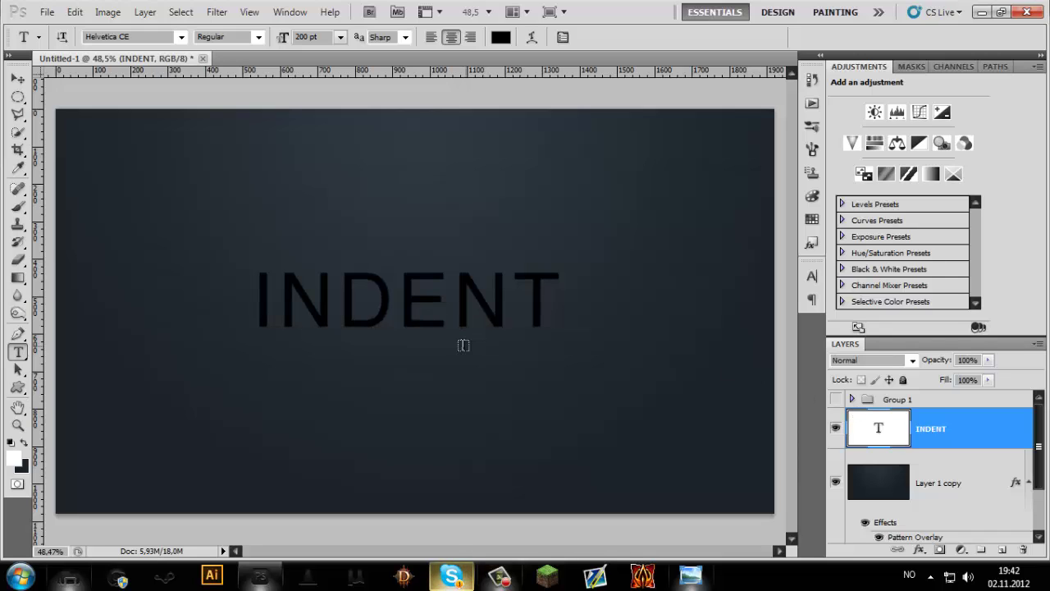
pyautogui.click(427, 11)
pyautogui.click(447, 30)
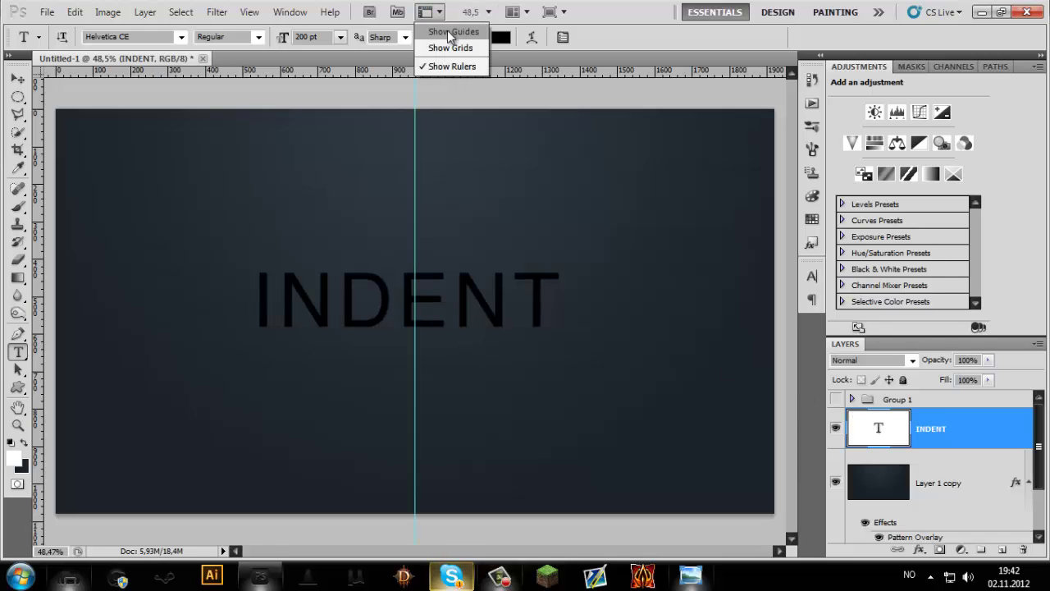
pyautogui.moveTo(468, 352); pyautogui.dragTo(487, 372)
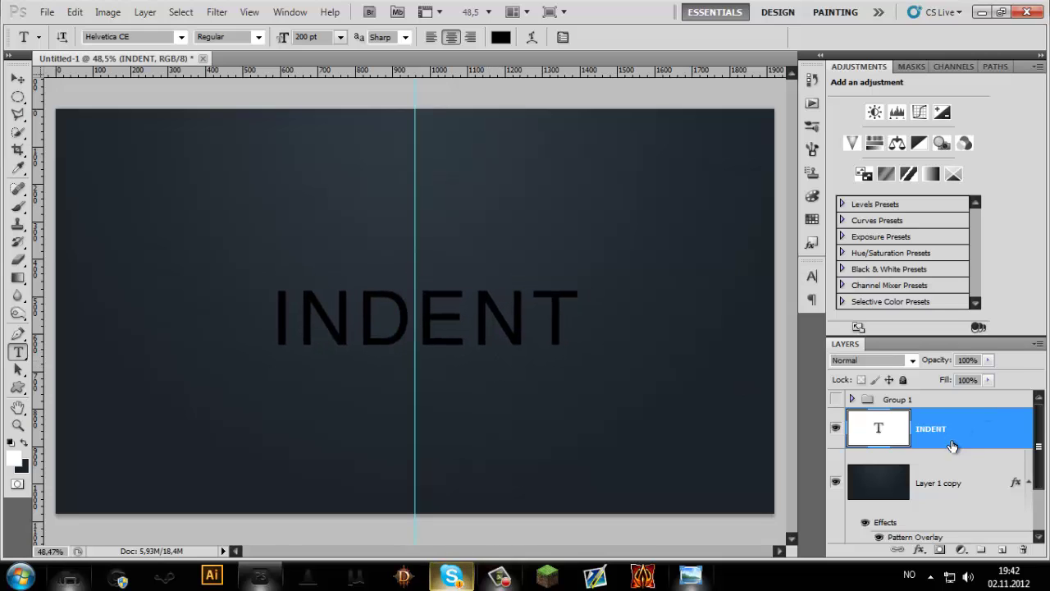
# - Hide the guides and lower the INDENT layer's fill to 25%
pyautogui.click(427, 12)
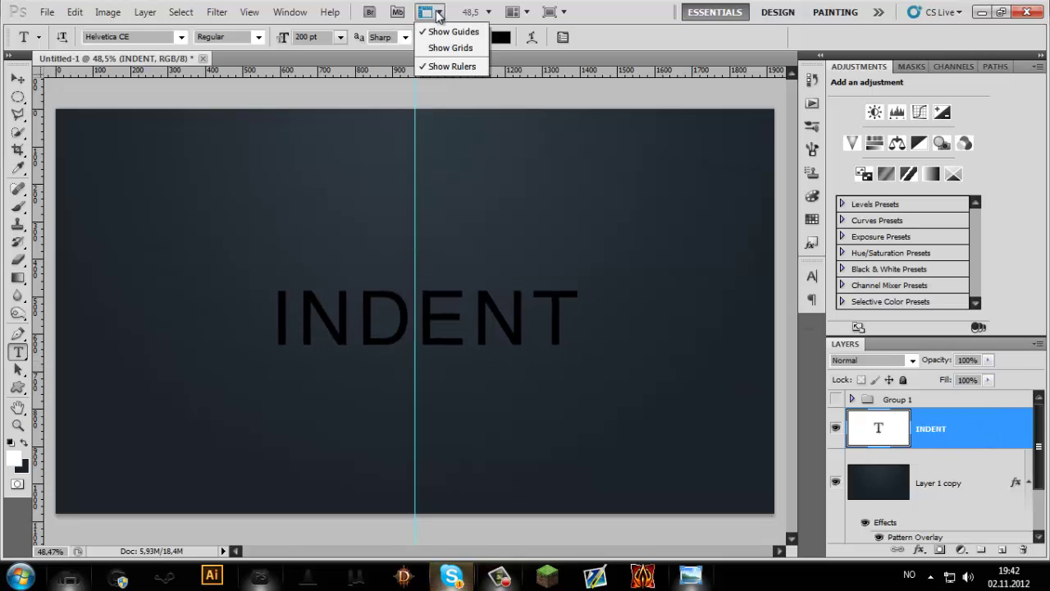
pyautogui.click(440, 31)
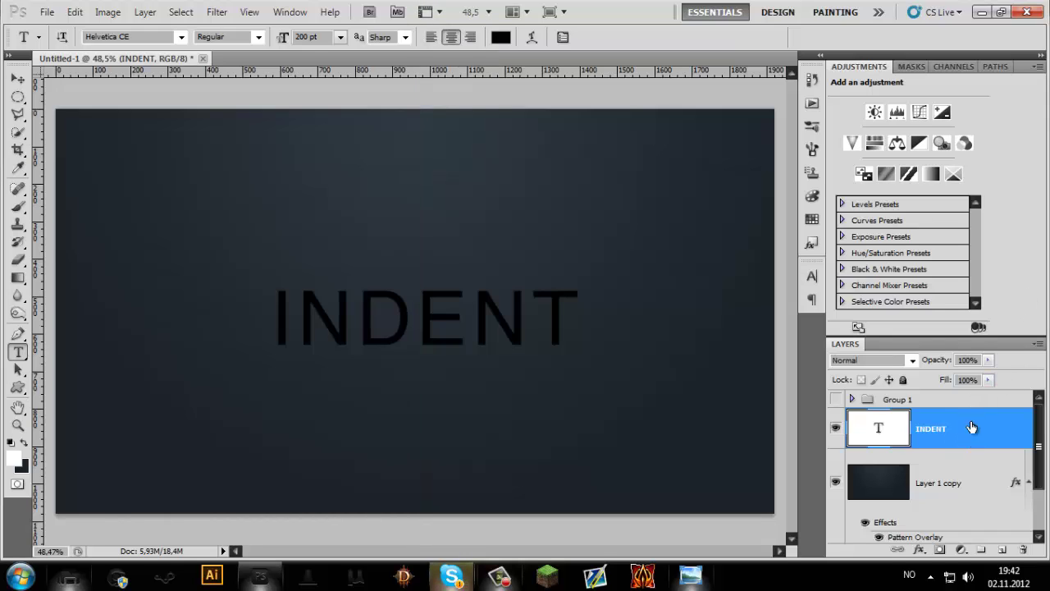
pyautogui.moveTo(945, 382); pyautogui.dragTo(888, 380)
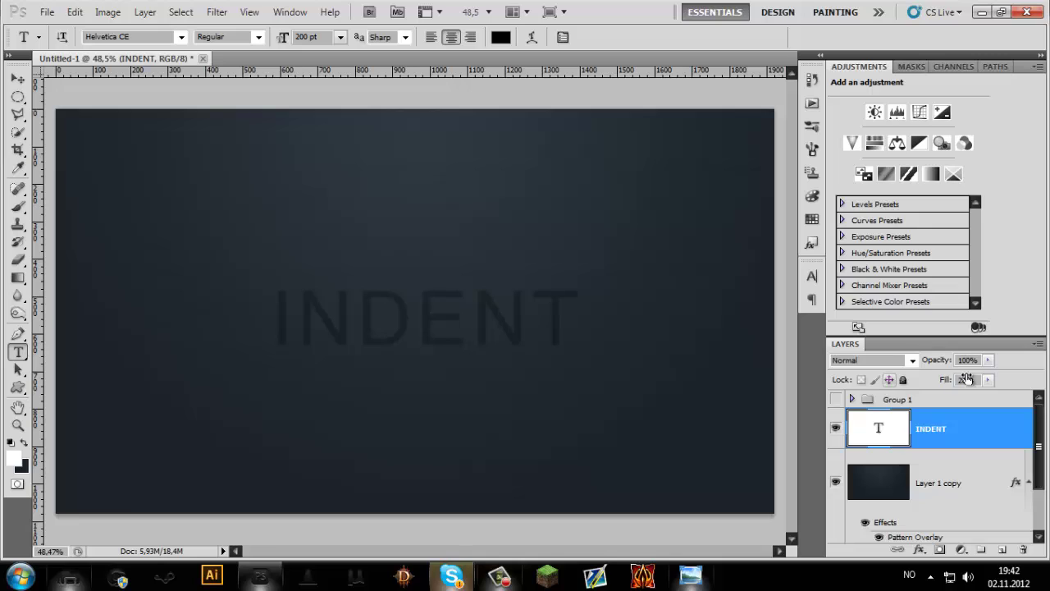
# - Open Blending Options for the INDENT layer from the fx menu and enable Drop Shadow
pyautogui.doubleClick(979, 434)
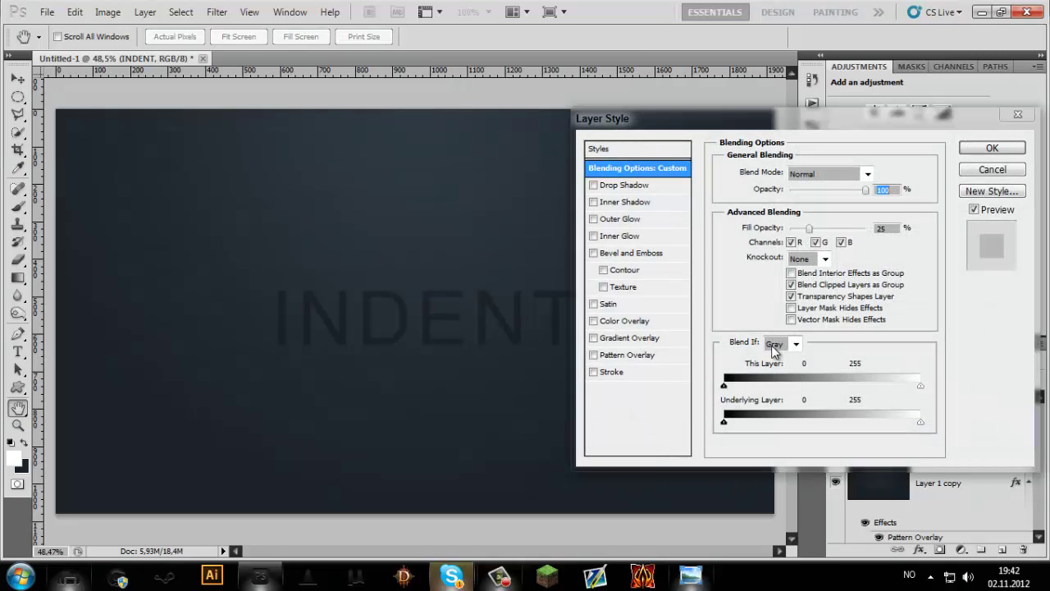
pyautogui.click(987, 171)
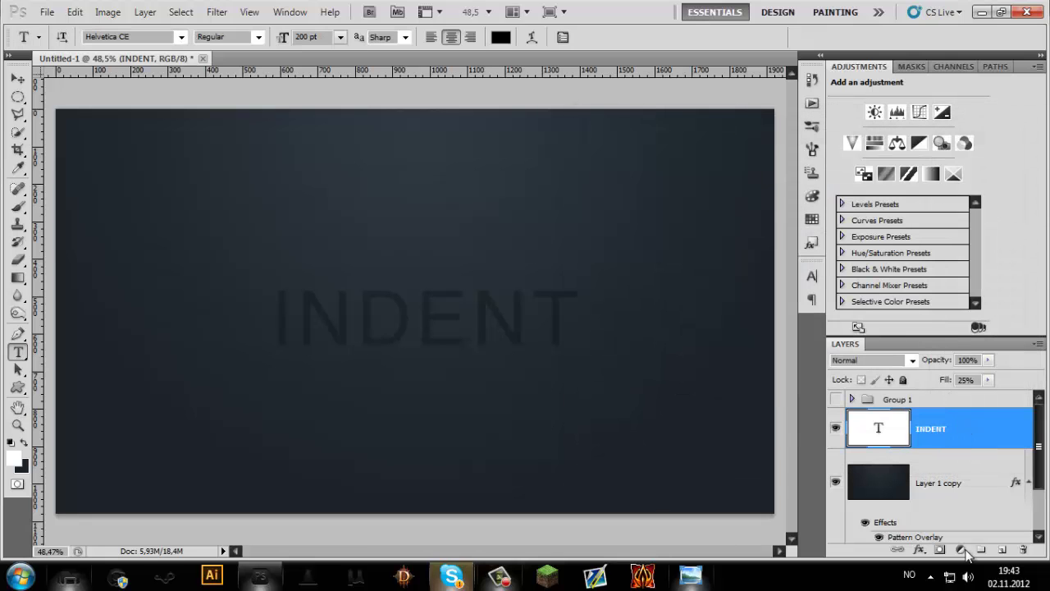
pyautogui.click(921, 551)
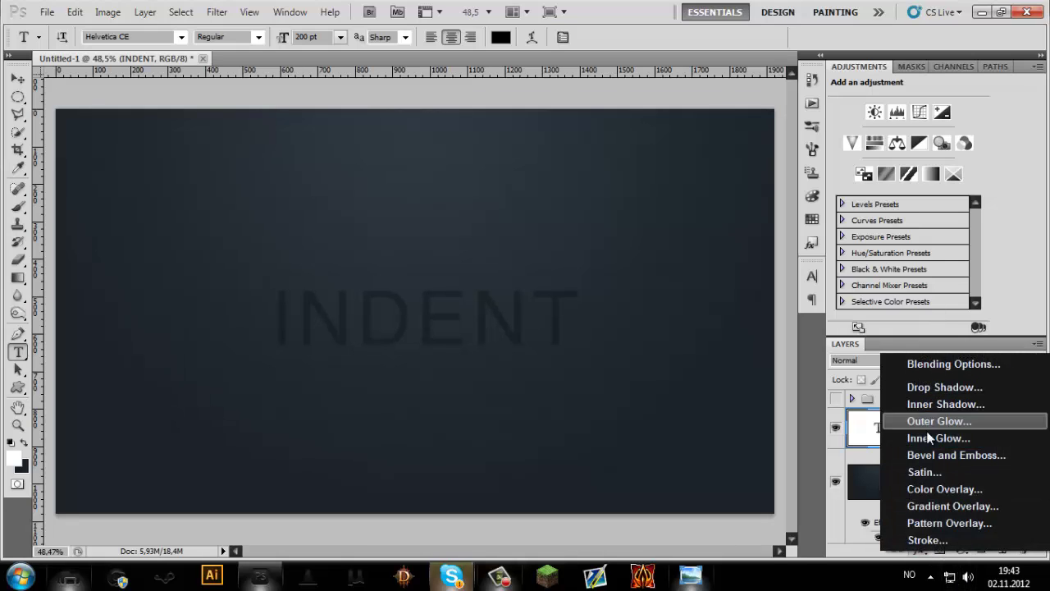
pyautogui.click(941, 366)
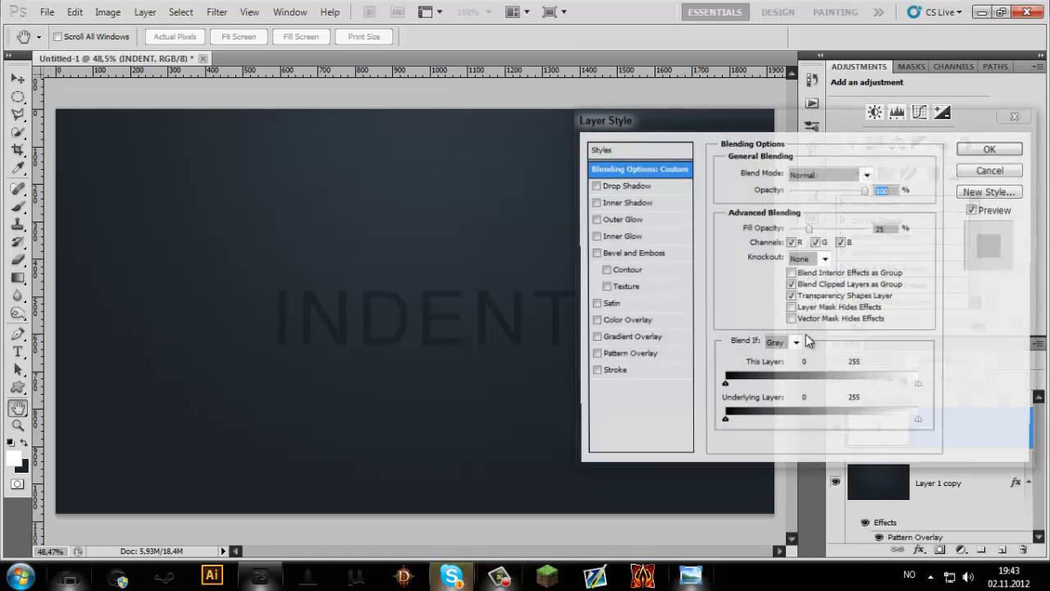
pyautogui.click(593, 186)
# - Turn off Use Global Light, set the drop shadow angle to 90°, and make it white
pyautogui.click(630, 187)
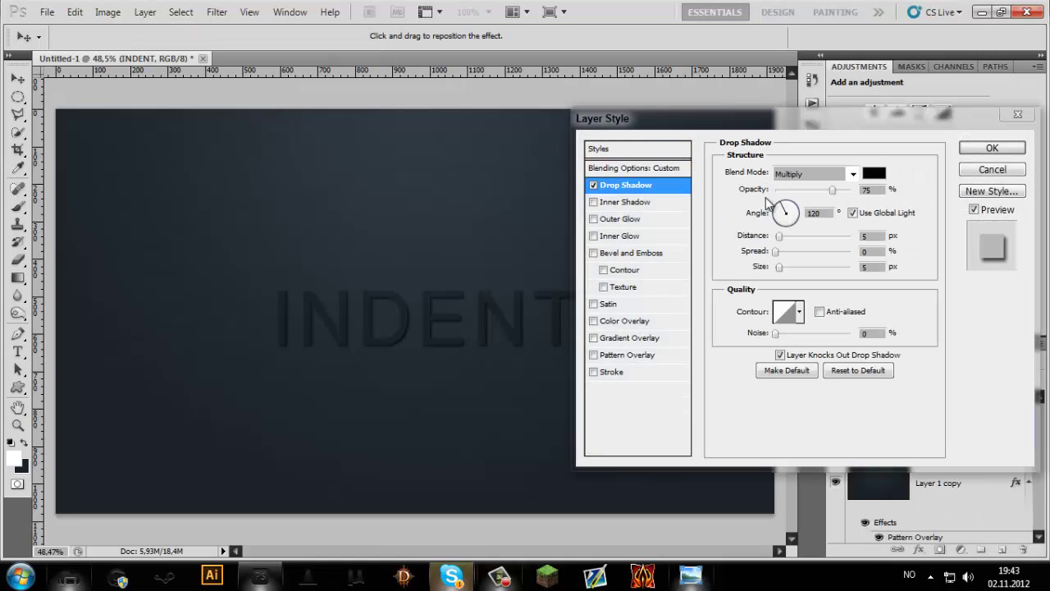
pyautogui.click(853, 214)
pyautogui.doubleClick(833, 212)
pyautogui.write('90')
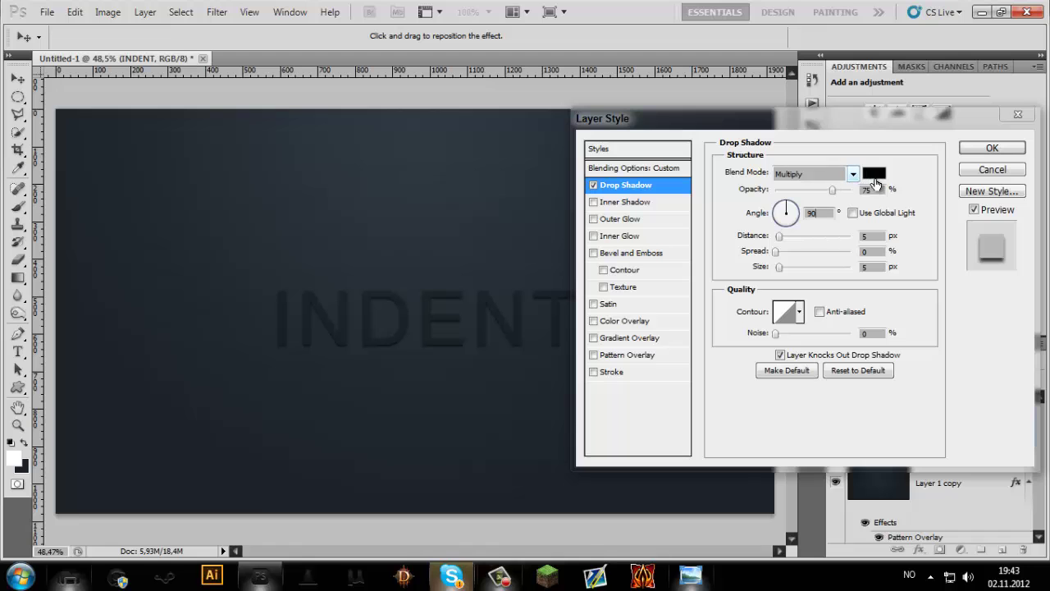
pyautogui.click(874, 174)
pyautogui.click(682, 307)
pyautogui.click(625, 283)
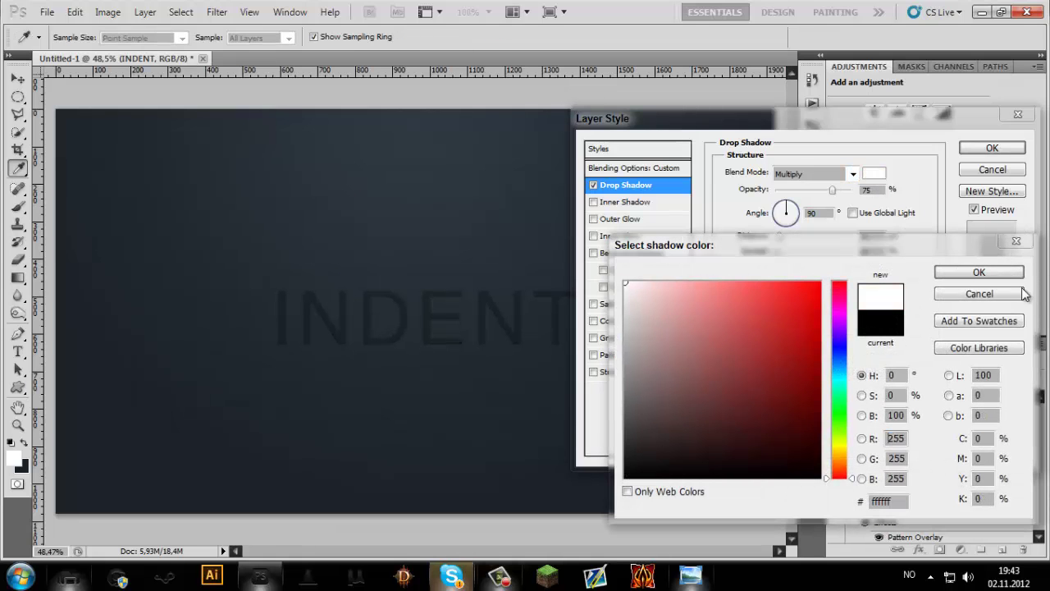
pyautogui.click(952, 272)
# - Set the drop shadow to Normal blend, 30% opacity, 2 px distance and 0 px size
pyautogui.click(852, 175)
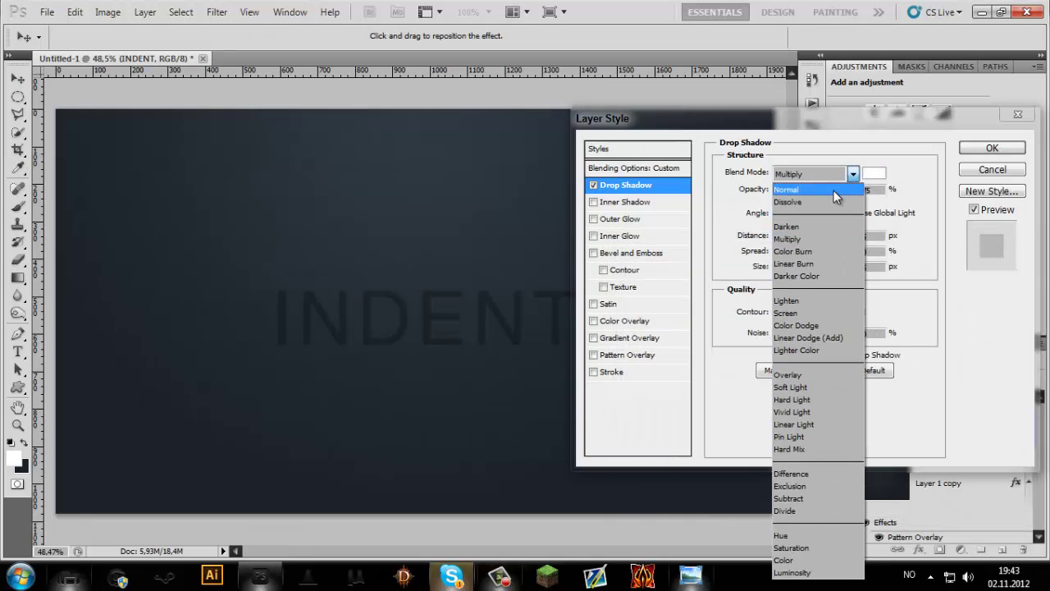
pyautogui.click(833, 190)
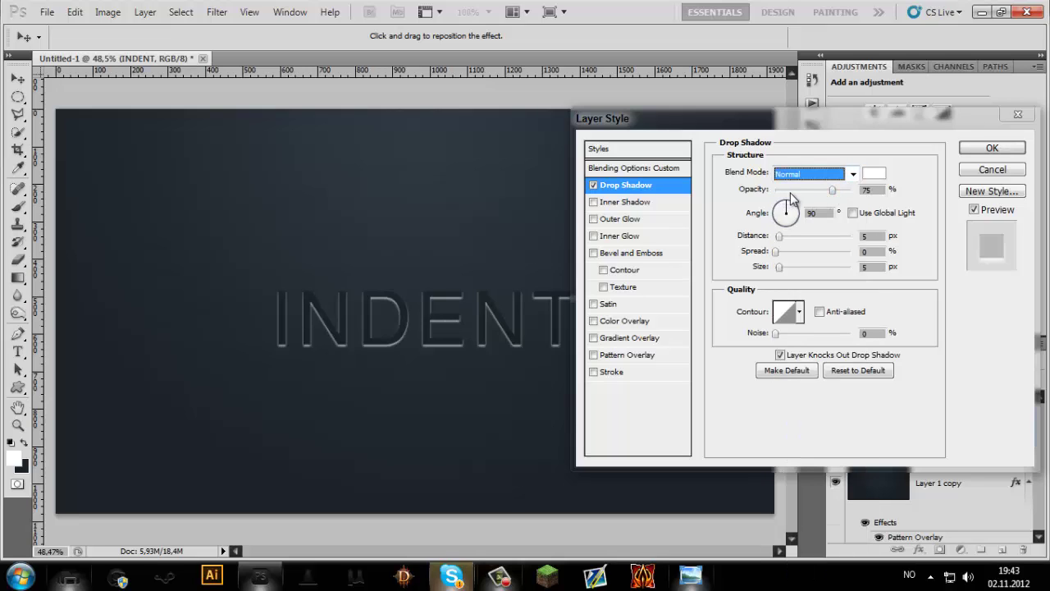
pyautogui.moveTo(789, 191); pyautogui.dragTo(795, 190)
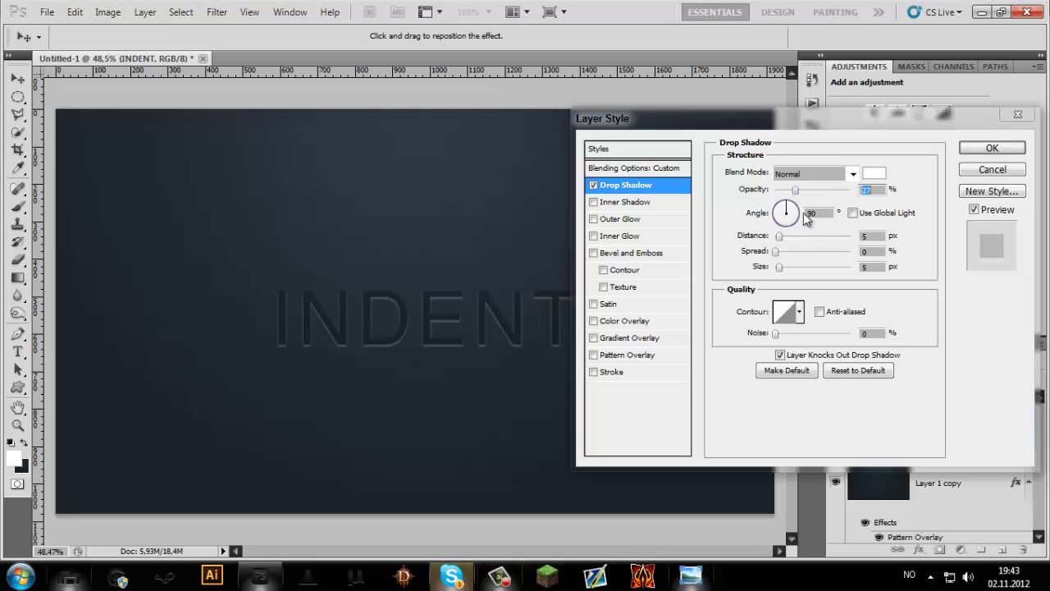
pyautogui.click(871, 235)
pyautogui.write('1')
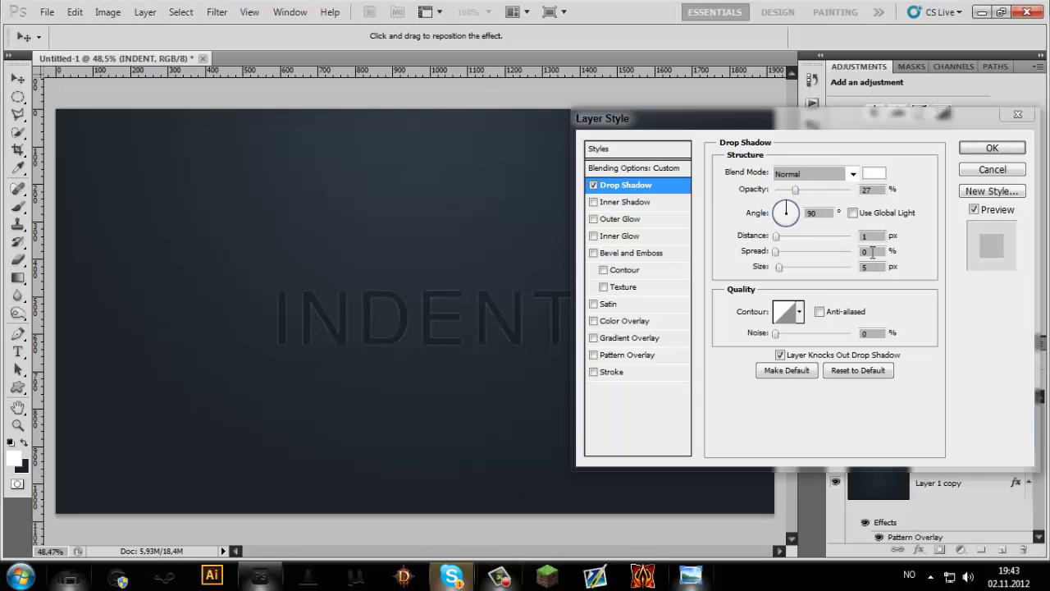
pyautogui.click(885, 264)
pyautogui.write('0')
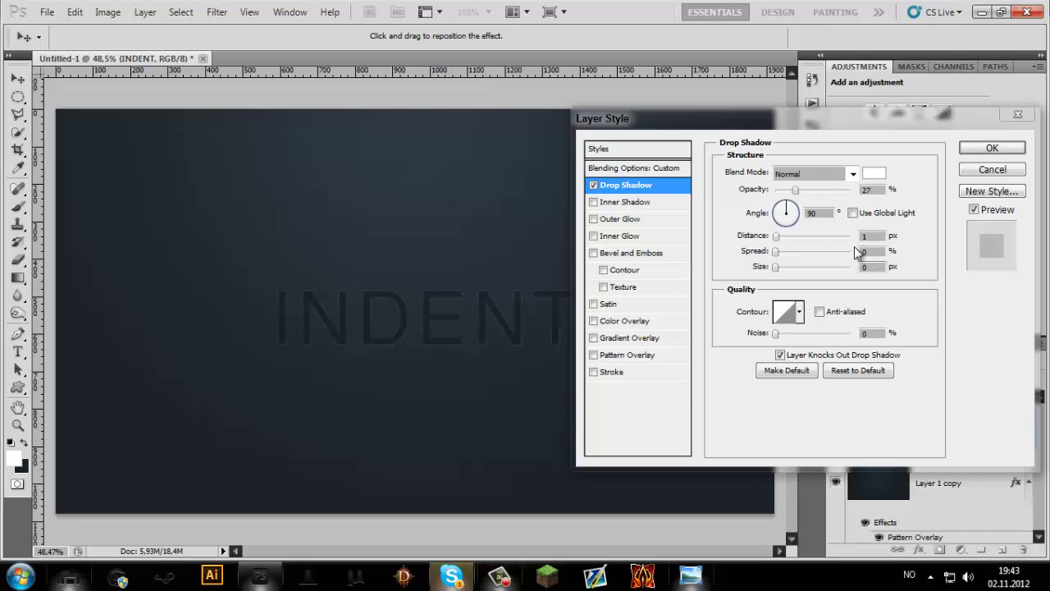
pyautogui.click(802, 191)
pyautogui.moveTo(805, 192); pyautogui.dragTo(810, 195)
pyautogui.click(870, 237)
pyautogui.write('2')
pyautogui.moveTo(805, 192); pyautogui.dragTo(799, 195)
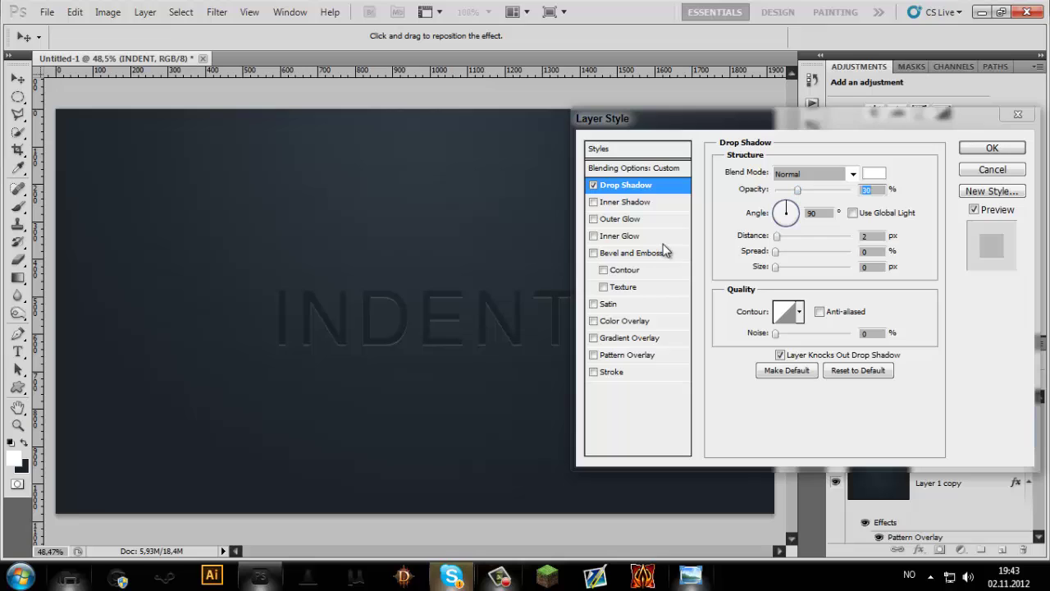
# - Add an Inner Shadow at 90° with 3 px distance and size, then apply the style
pyautogui.click(646, 202)
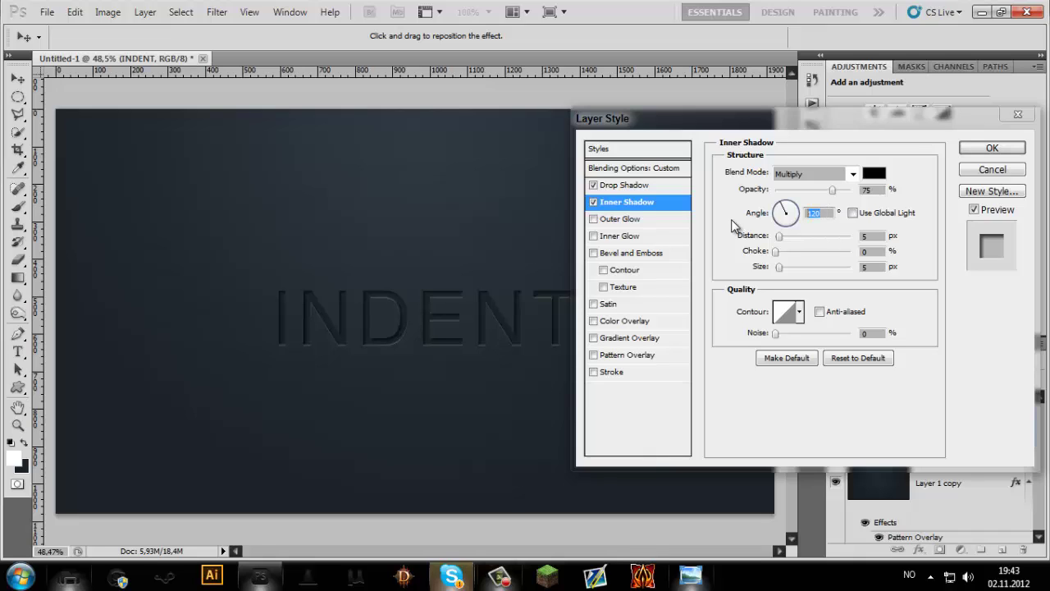
pyautogui.write('90')
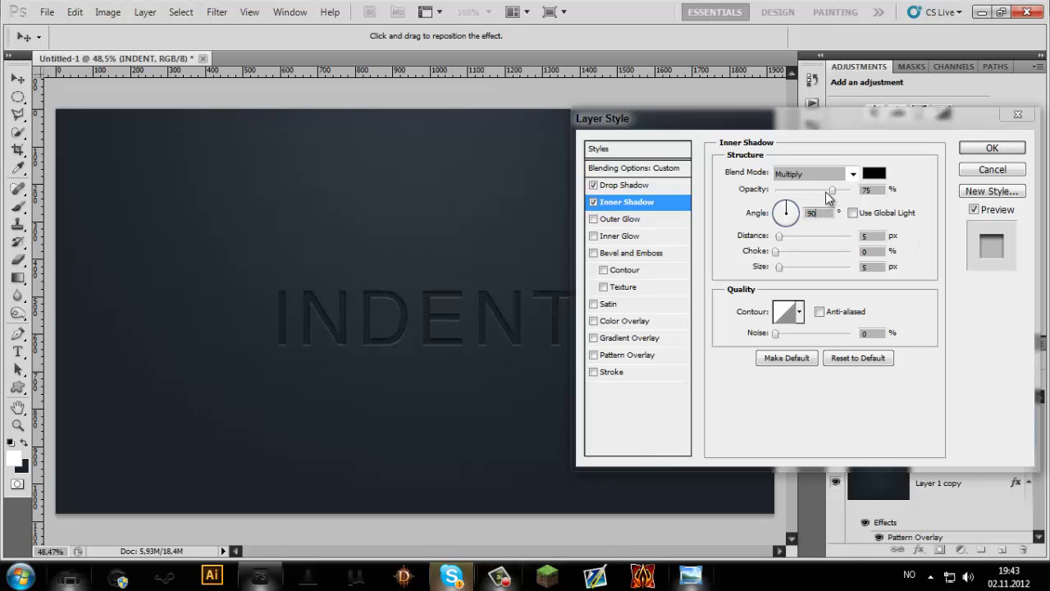
pyautogui.click(868, 236)
pyautogui.write('3')
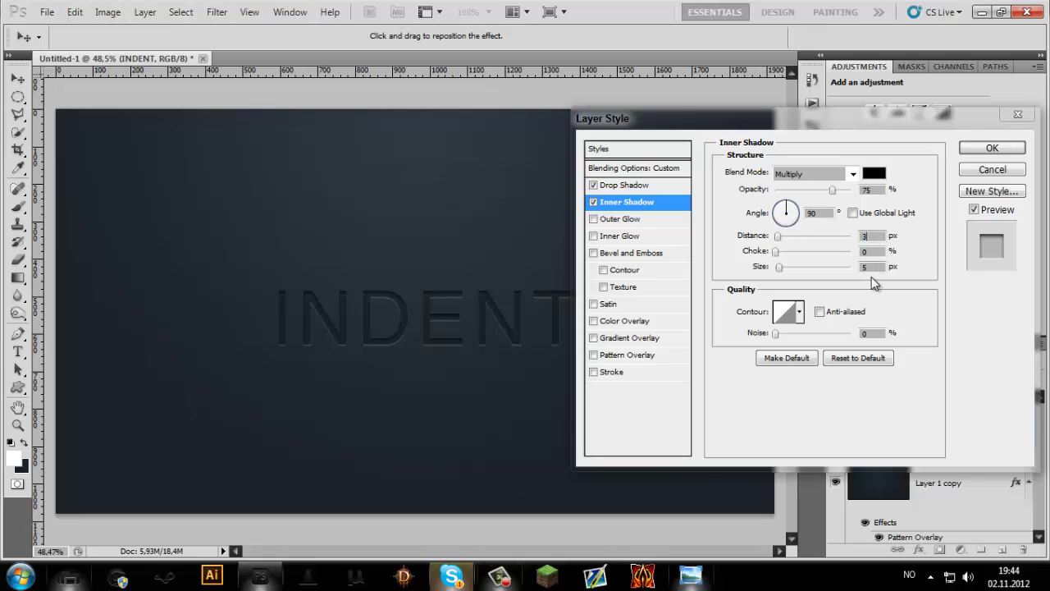
pyautogui.write('3')
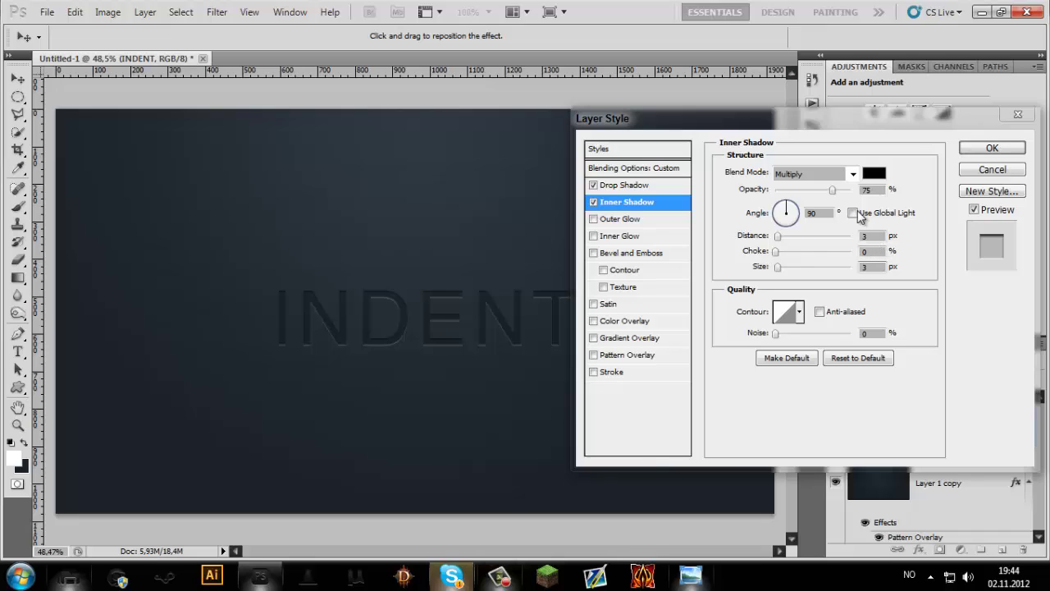
pyautogui.click(988, 150)
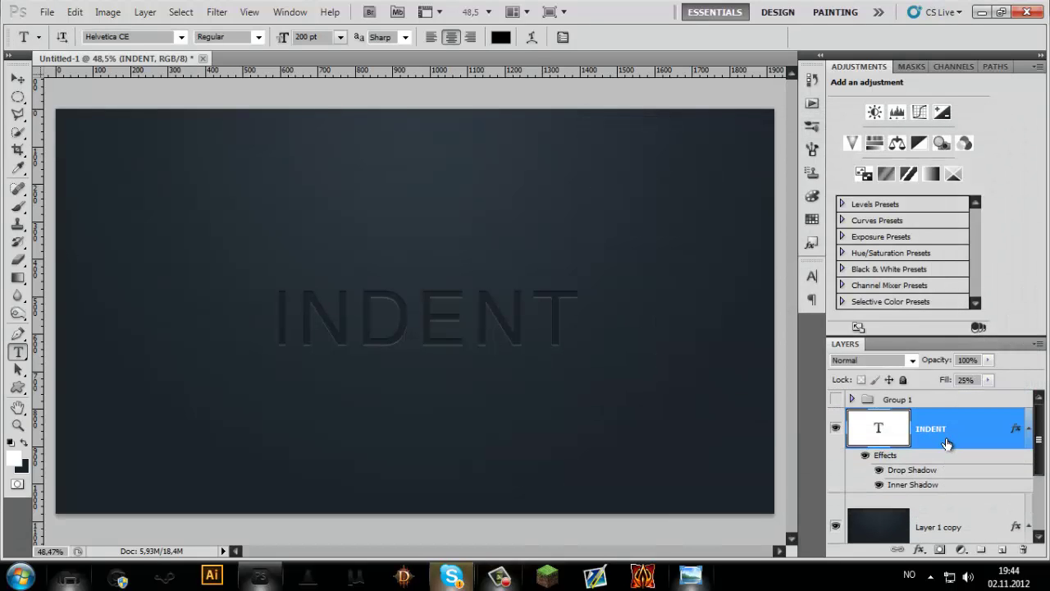
# - Duplicate INDENT with its effects, then clear the layer style from the original INDENT layer
pyautogui.hotkey('ctrl', 'j')
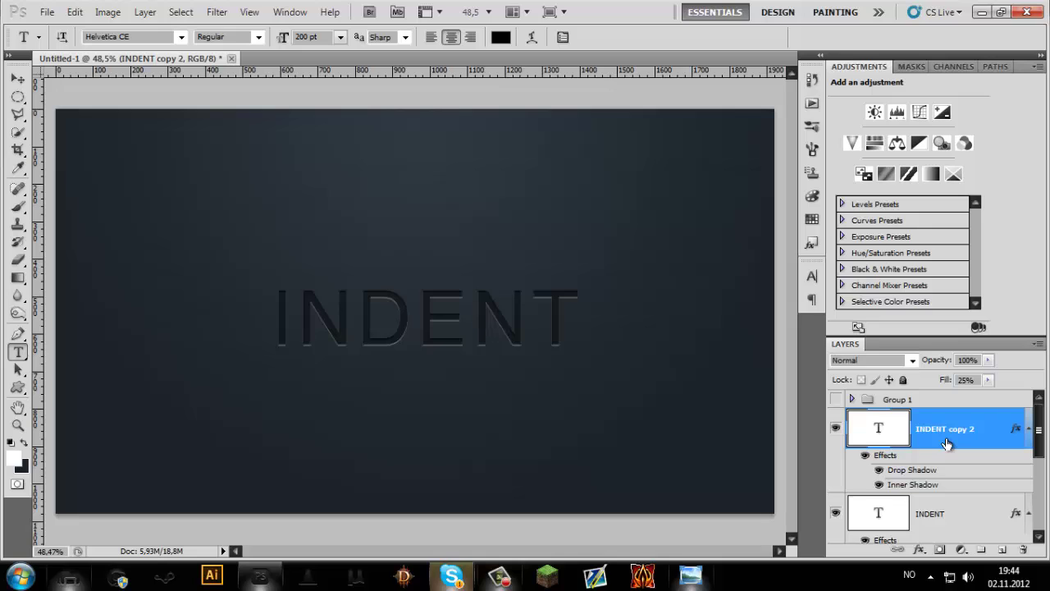
pyautogui.scroll(-1, 948, 443)
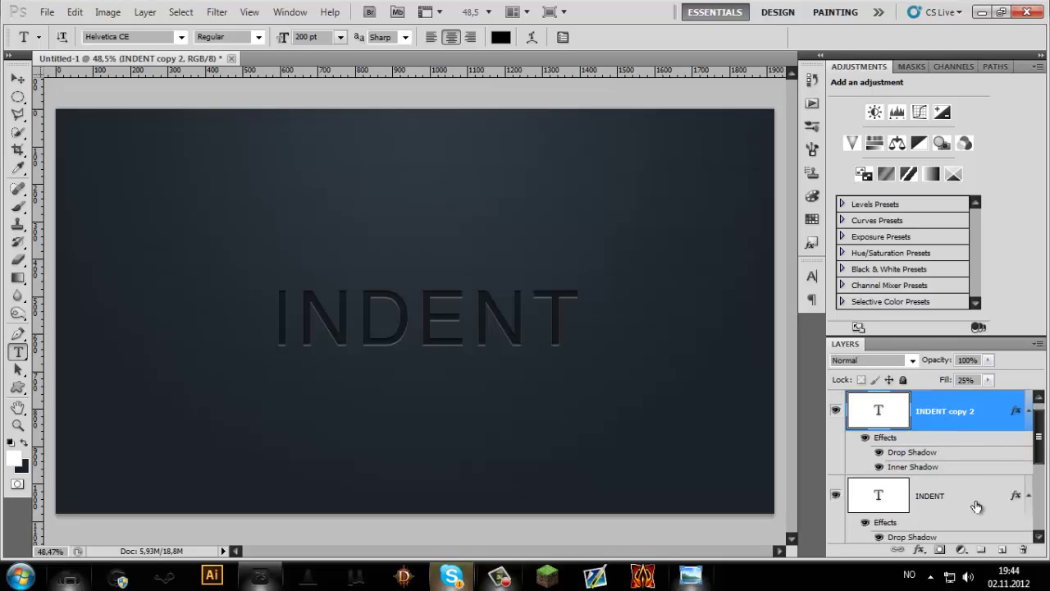
pyautogui.hotkey('alt', '[')
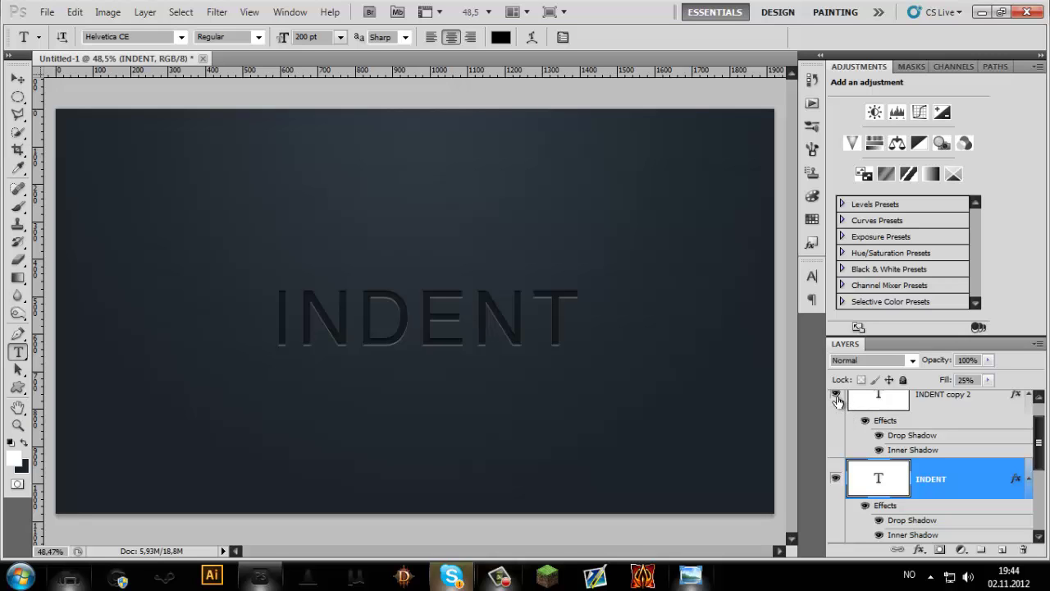
pyautogui.rightClick(965, 487)
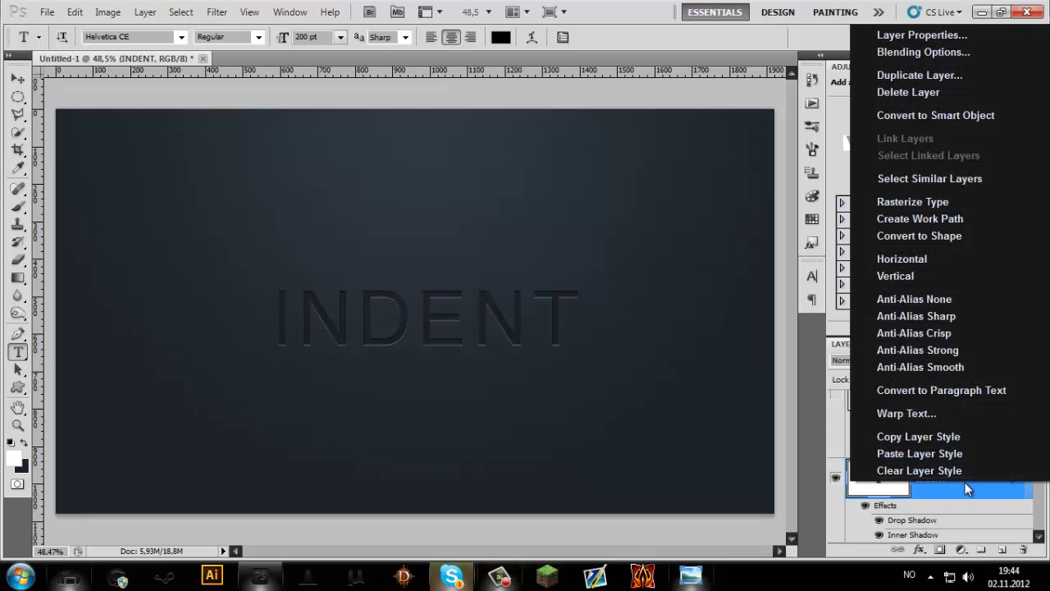
pyautogui.click(965, 486)
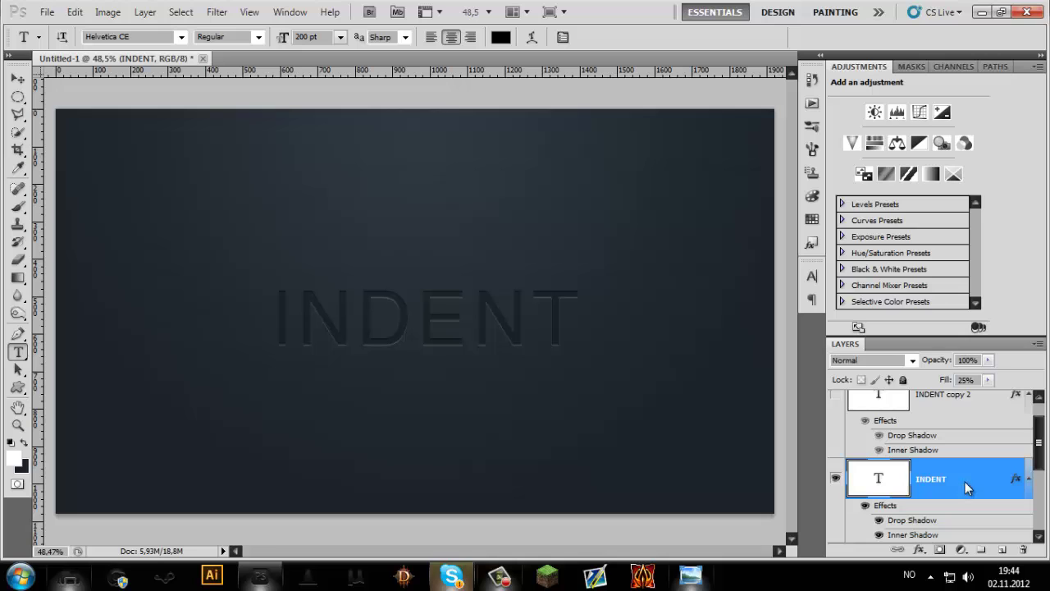
pyautogui.rightClick(965, 482)
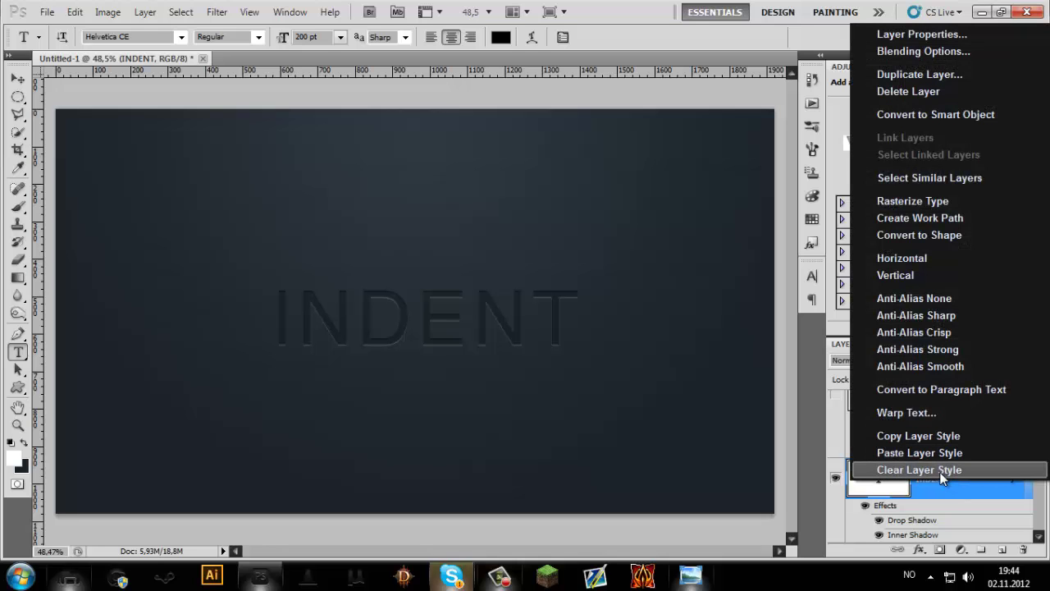
pyautogui.click(939, 470)
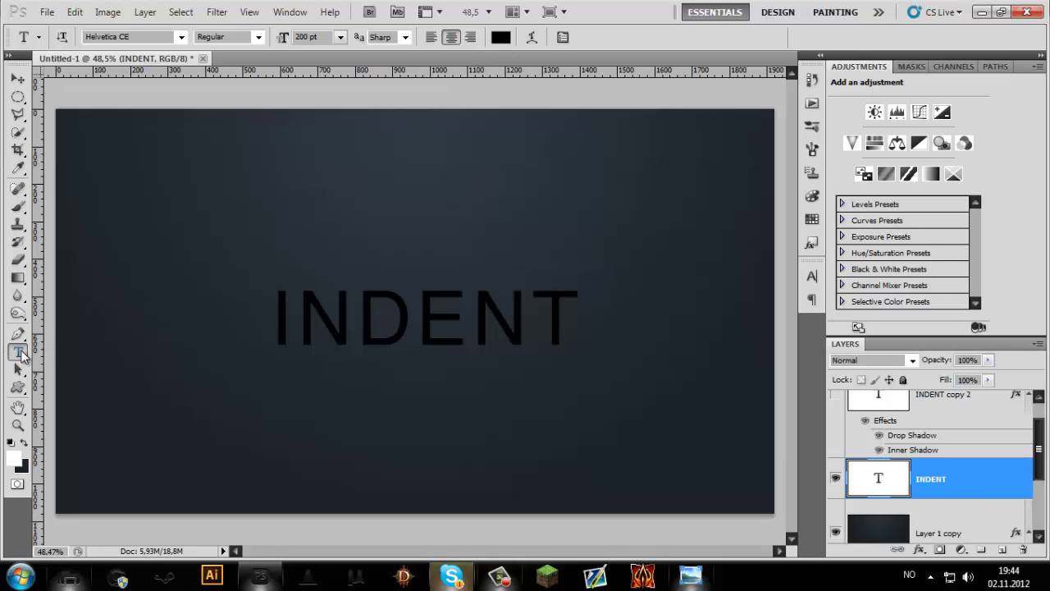
# - Recolour the original INDENT text white using ffffff
pyautogui.click(500, 37)
pyautogui.write('ffffff')
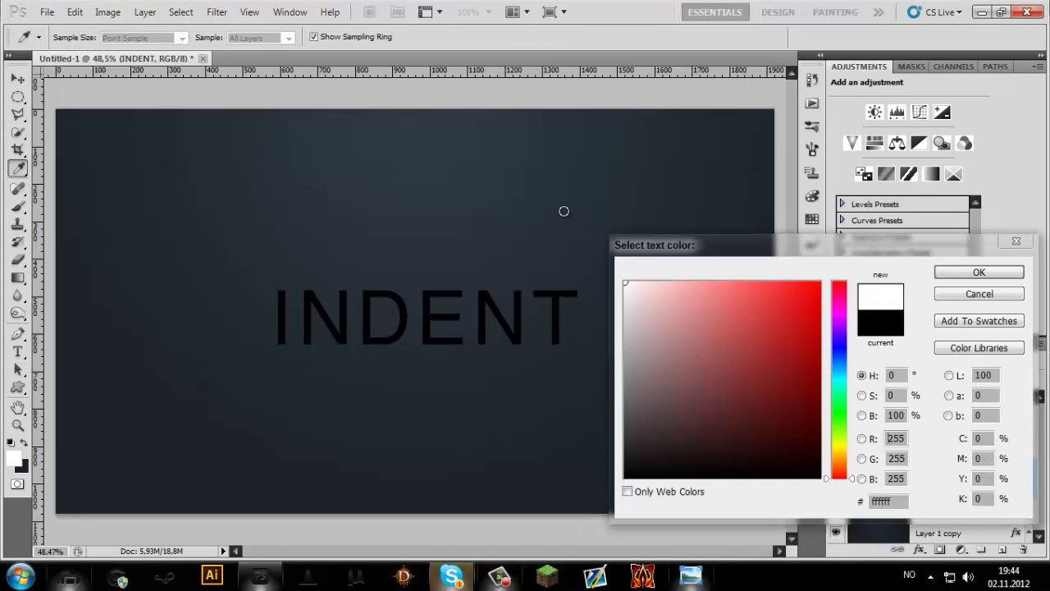
pyautogui.click(957, 275)
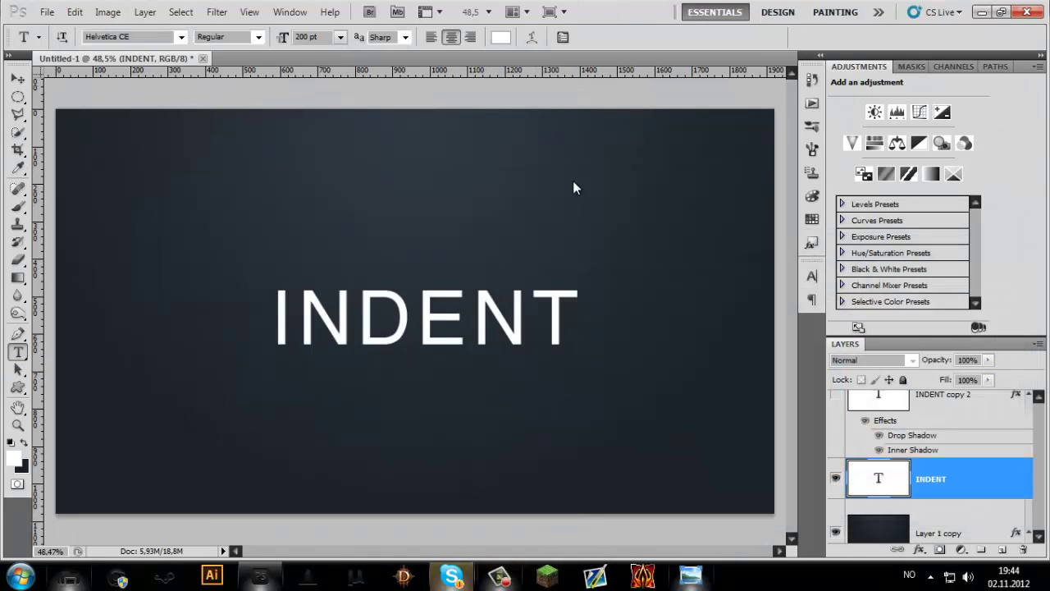
pyautogui.click(219, 13)
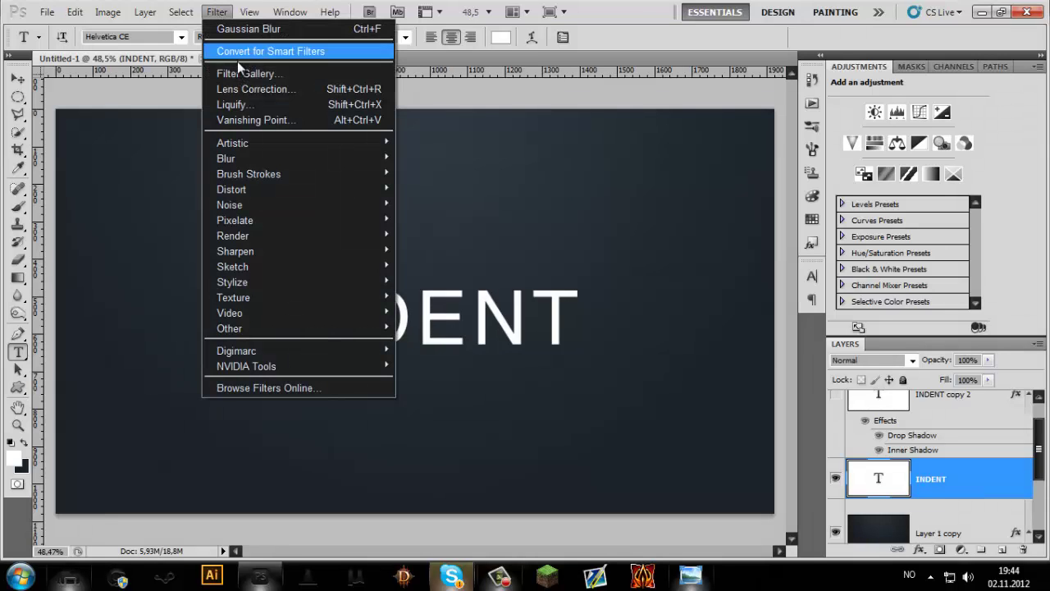
# - Rasterize the INDENT layer and apply an 8.0-pixel Gaussian Blur
pyautogui.moveTo(300, 160)
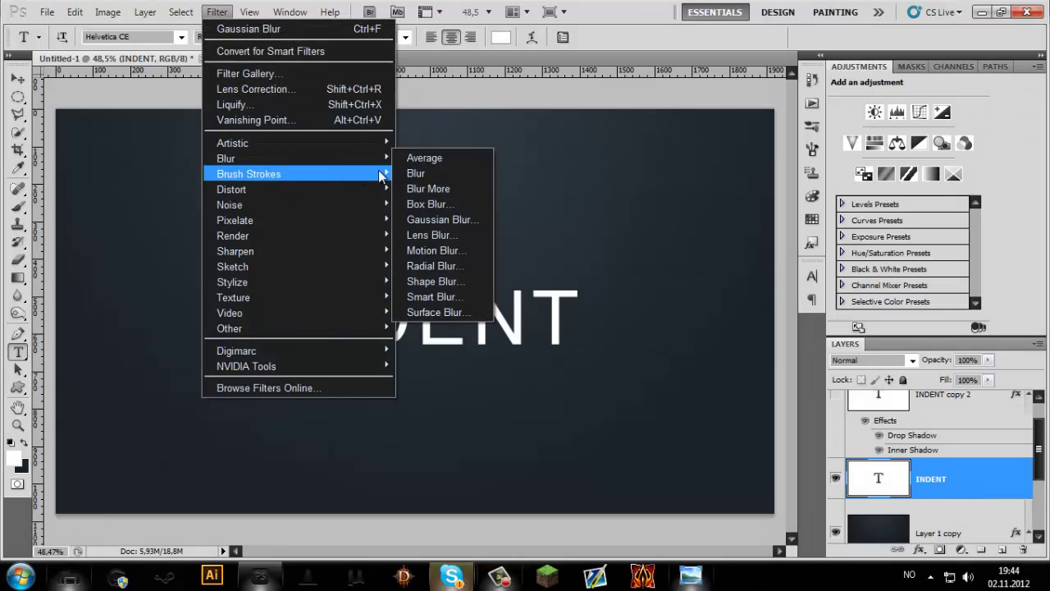
pyautogui.click(443, 221)
pyautogui.click(495, 232)
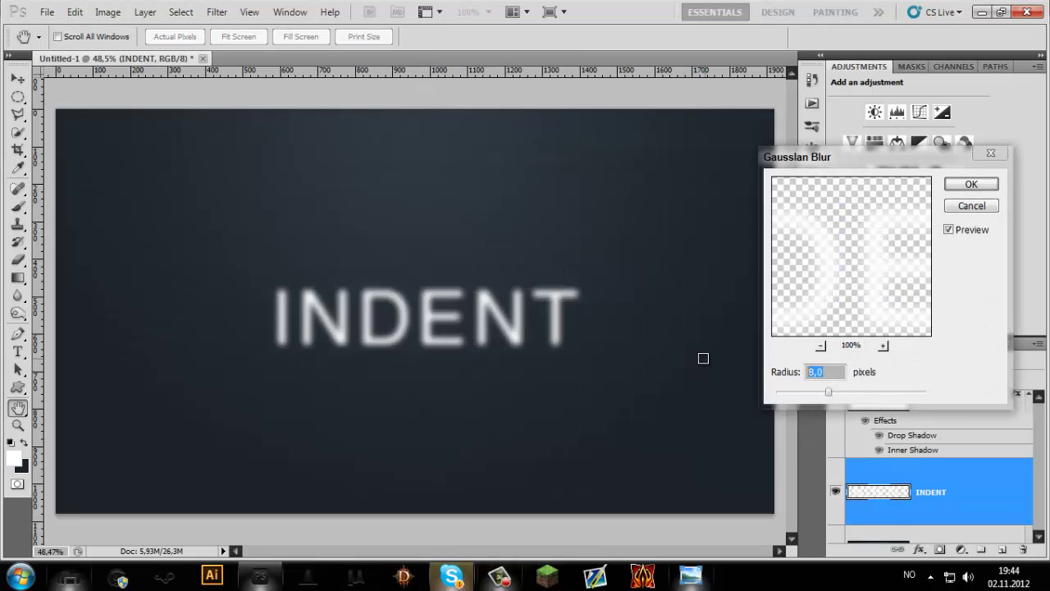
pyautogui.click(969, 188)
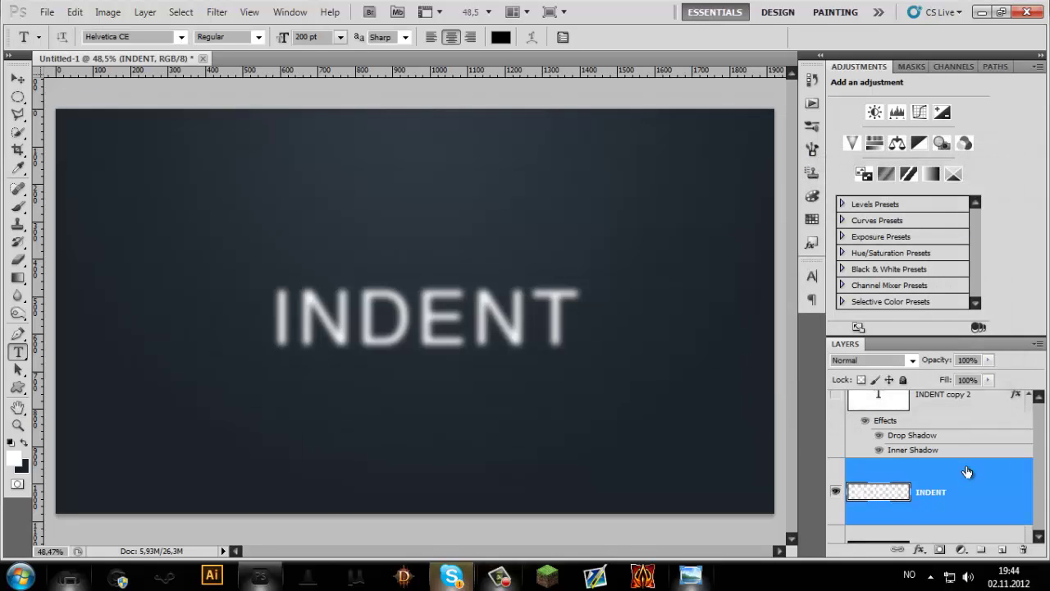
pyautogui.scroll(1, 959, 466)
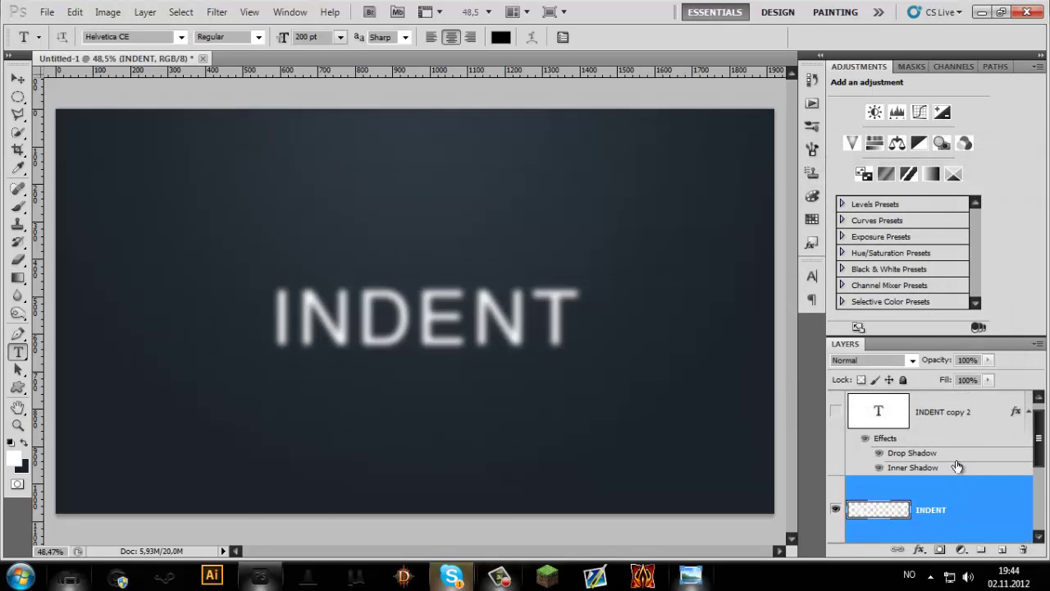
# - Delete the glow inside the INDENT copy 2 letter shapes, then deselect
pyautogui.keyDown('ctrl'); pyautogui.click(886, 422); pyautogui.keyUp('ctrl')
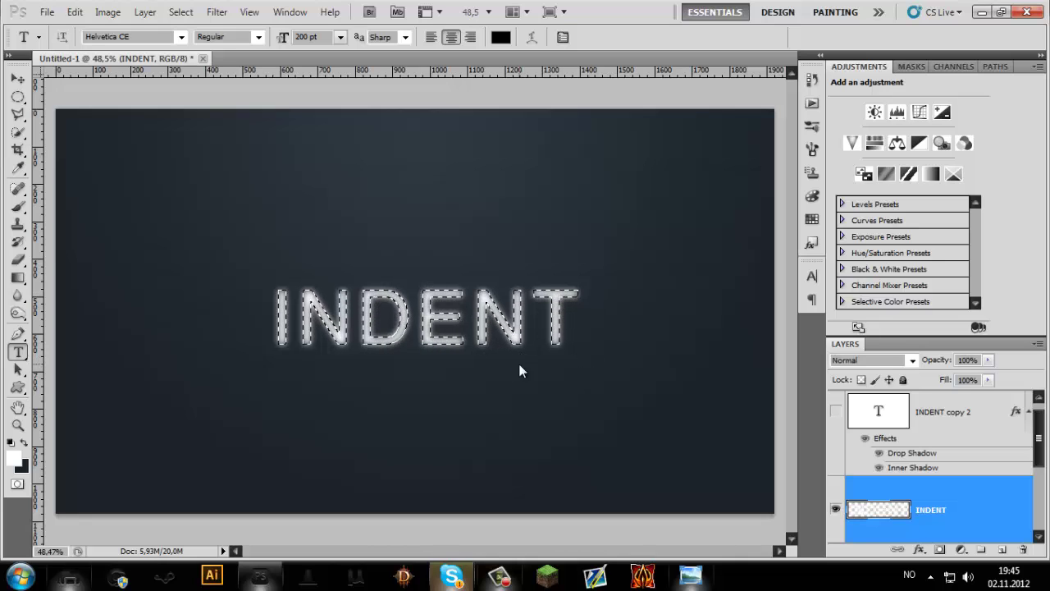
pyautogui.press('Delete')
pyautogui.press('m')
pyautogui.hotkey('ctrl', 'd')
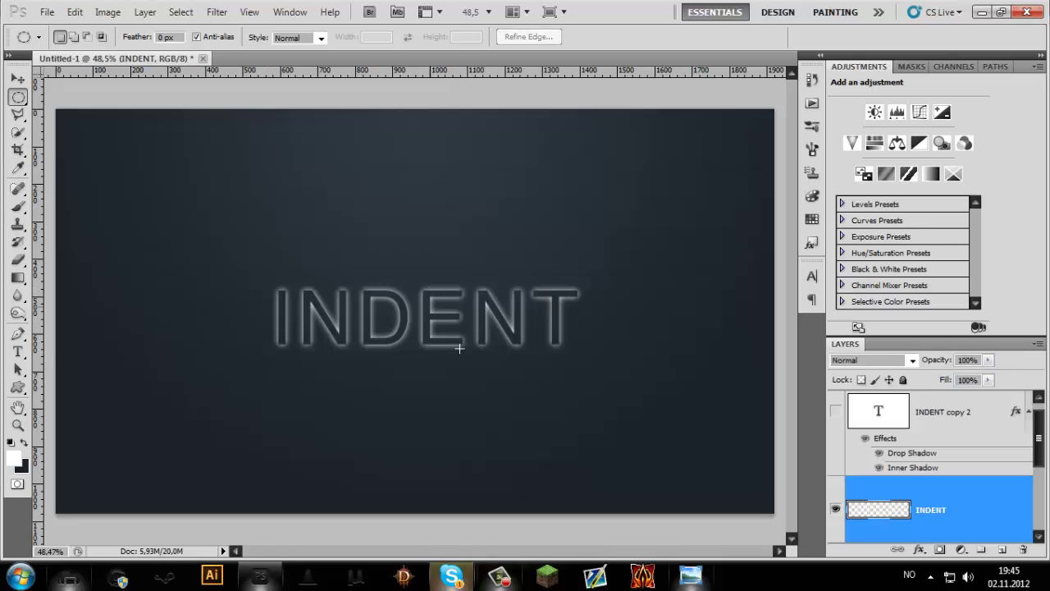
# - Show INDENT copy 2 again and set the glow layer to Overlay at 70% fill
pyautogui.click(837, 414)
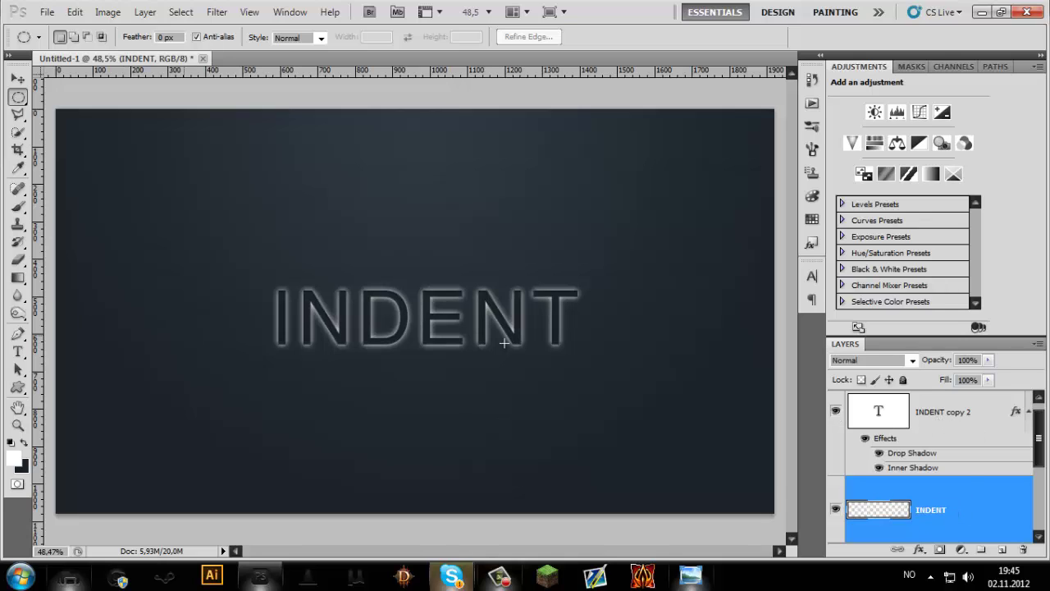
pyautogui.click(875, 360)
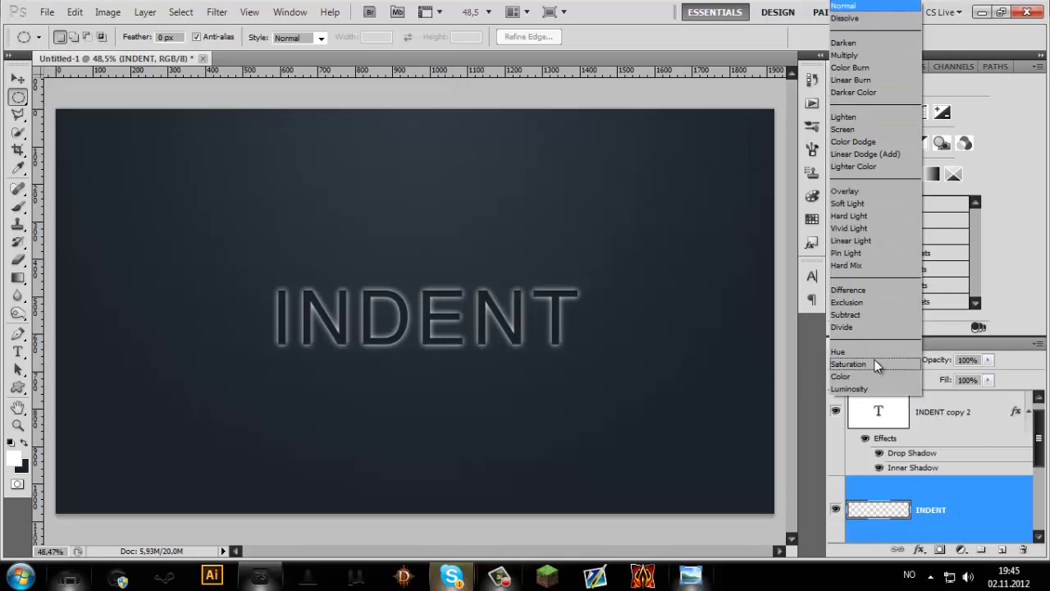
pyautogui.click(849, 191)
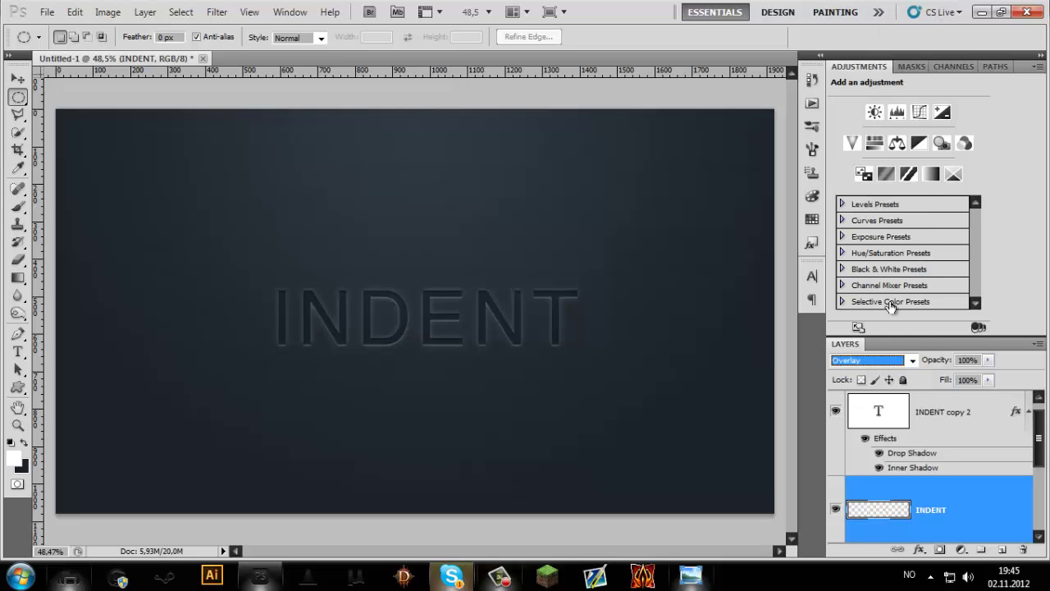
pyautogui.moveTo(945, 380); pyautogui.dragTo(923, 381)
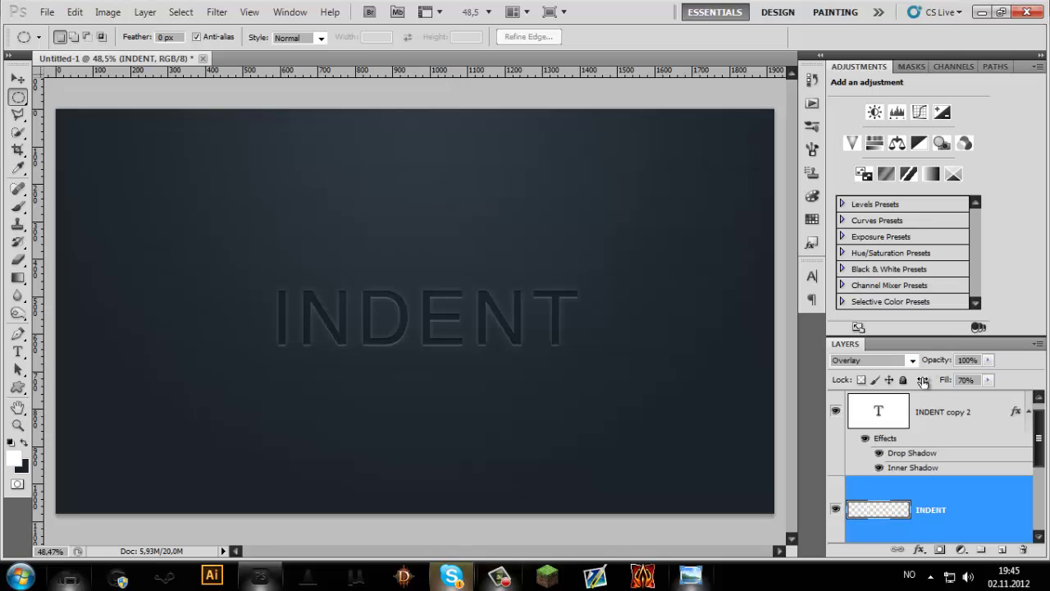
pyautogui.click(18, 261)
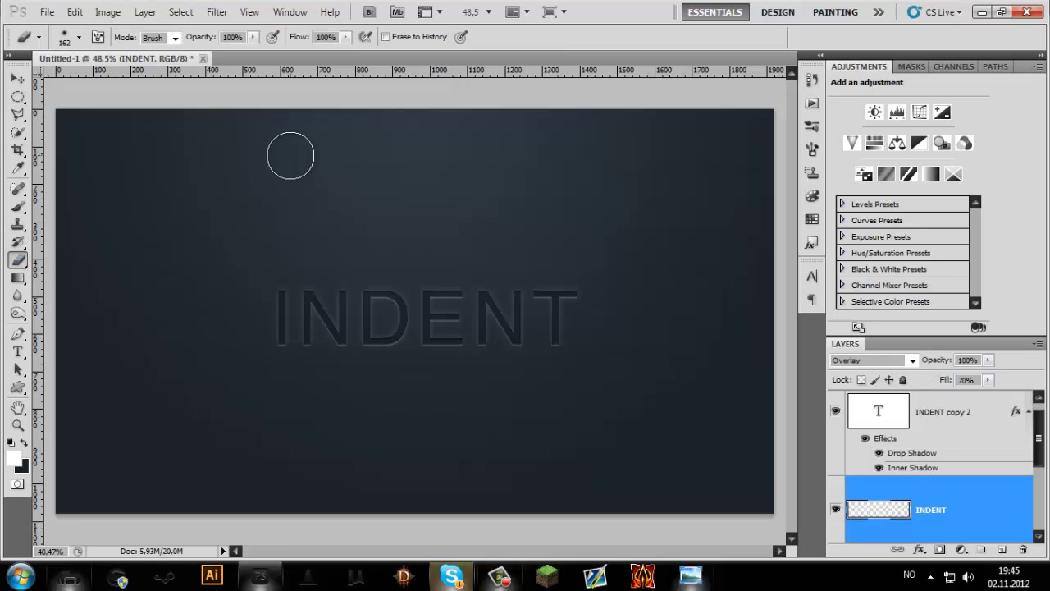
# - Switch to the standard Eraser Tool with a 200 px soft round brush tip
pyautogui.rightClick(18, 261)
pyautogui.click(81, 257)
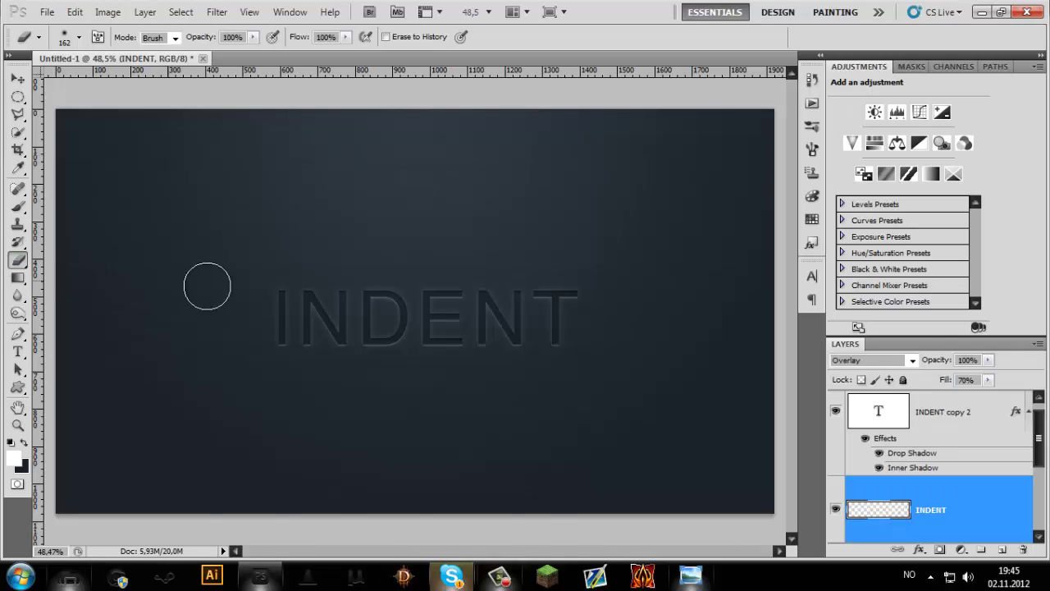
pyautogui.rightClick(210, 284)
pyautogui.doubleClick(354, 301)
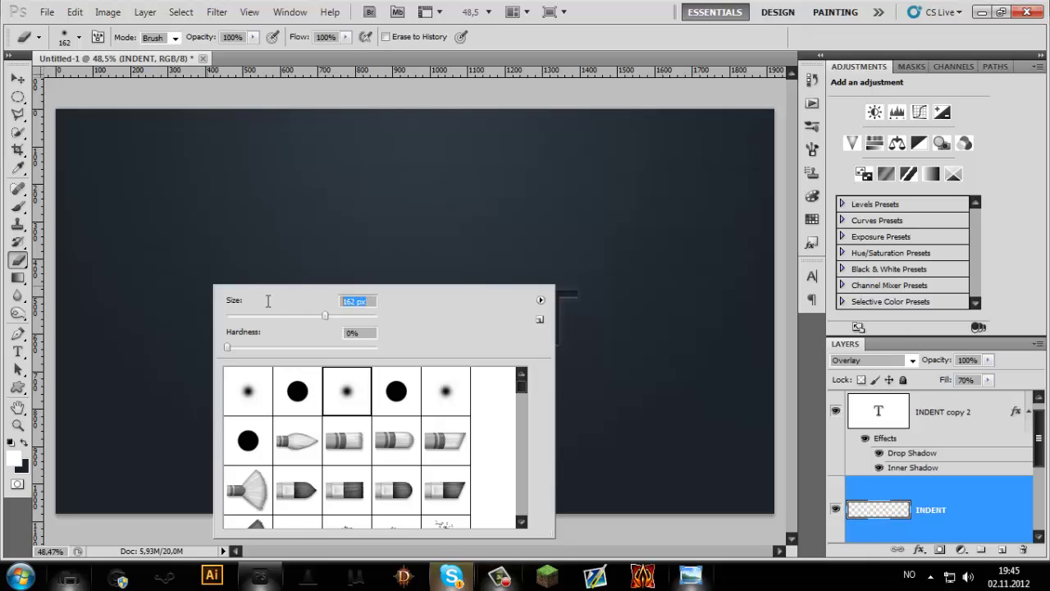
pyautogui.write('200')
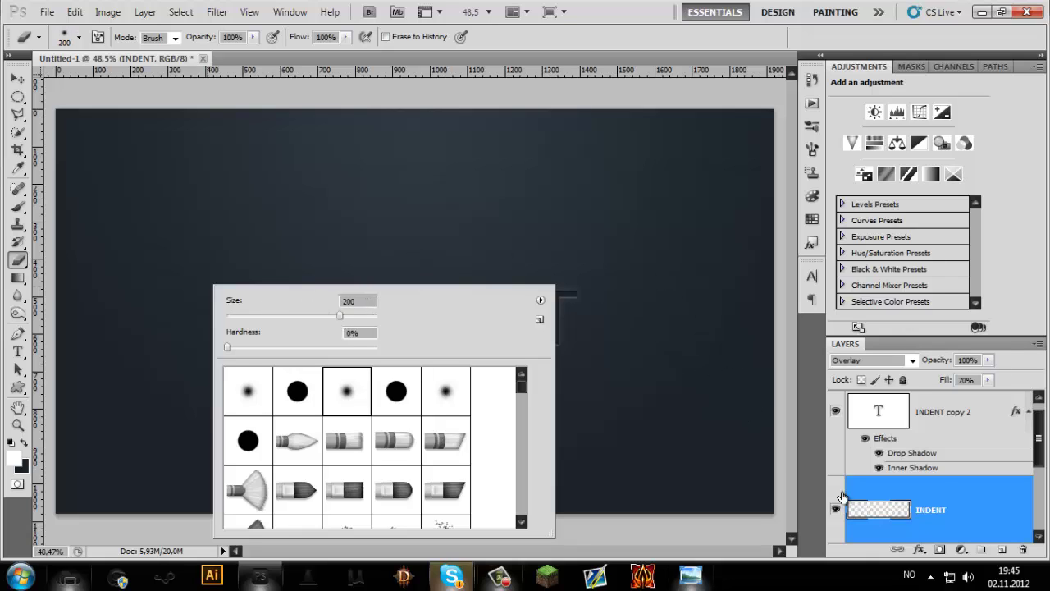
pyautogui.press('Return')
pyautogui.rightClick(351, 364)
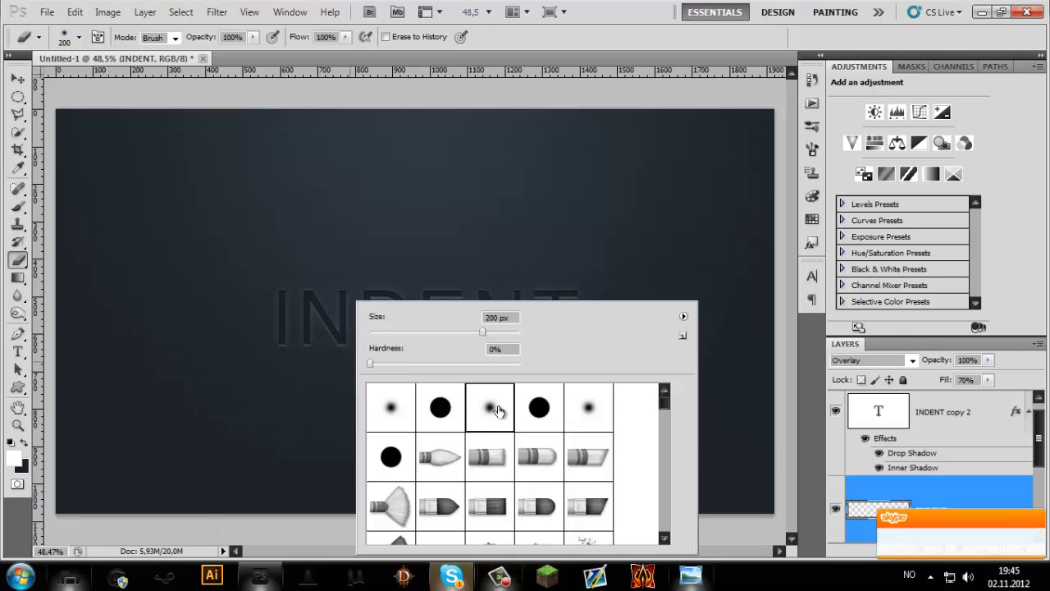
pyautogui.click(997, 494)
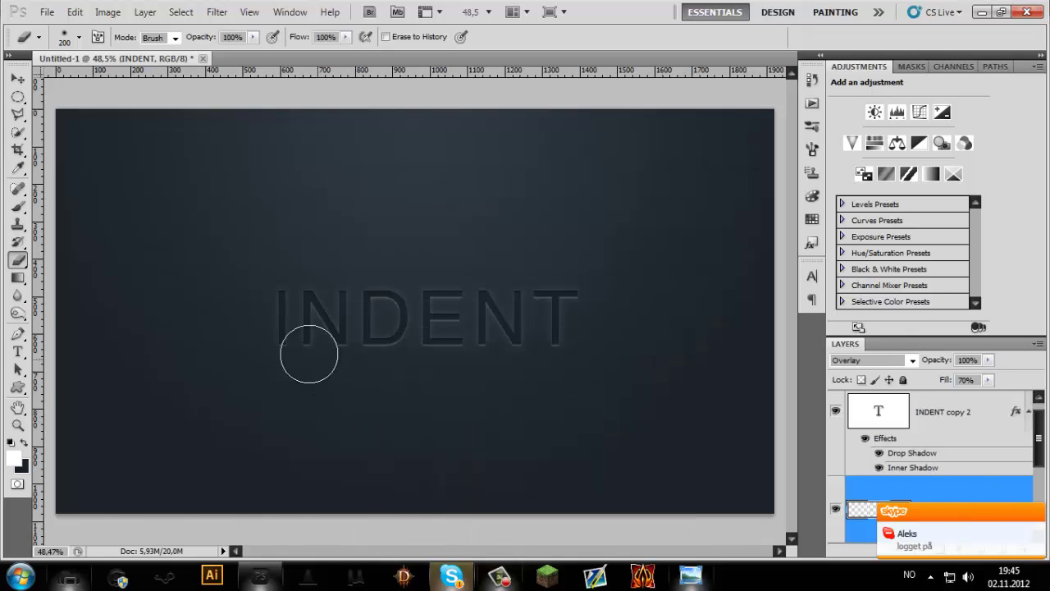